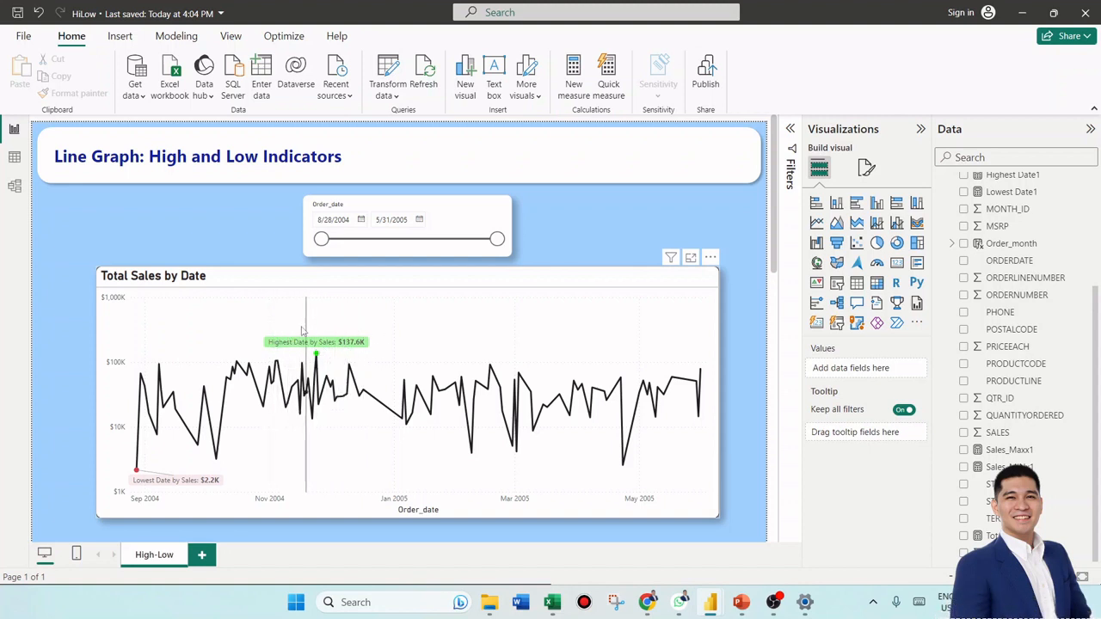
Step: Check the chart's high and low markers while moving the Order_date start to 11/13/2004, 3/8/2005 and back to 8/28/2004
mouse_move(316, 383)
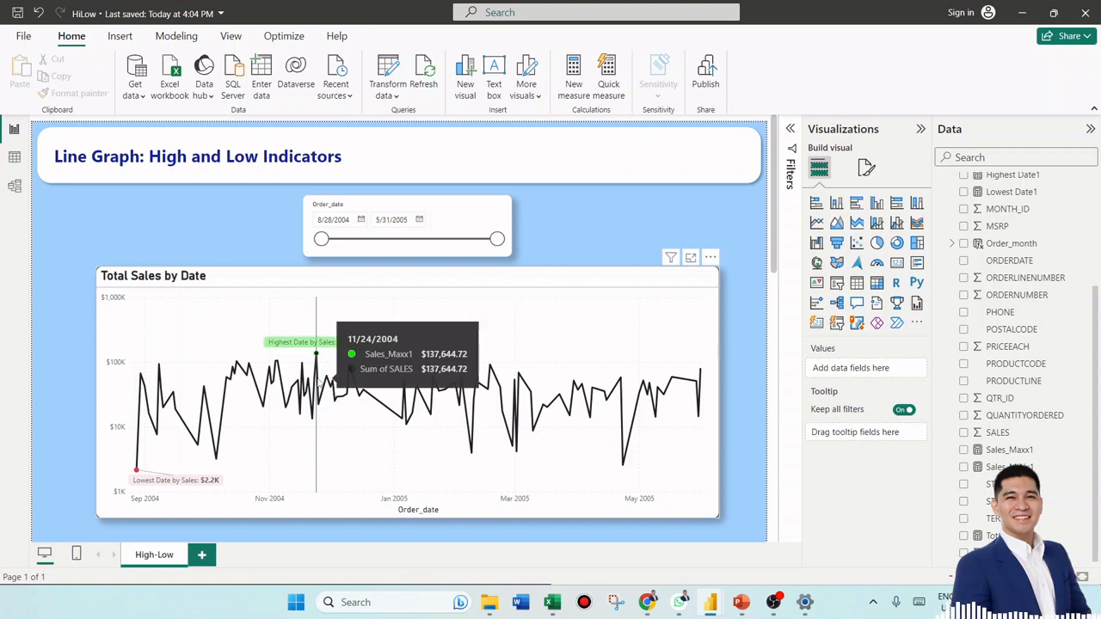
mouse_move(136, 404)
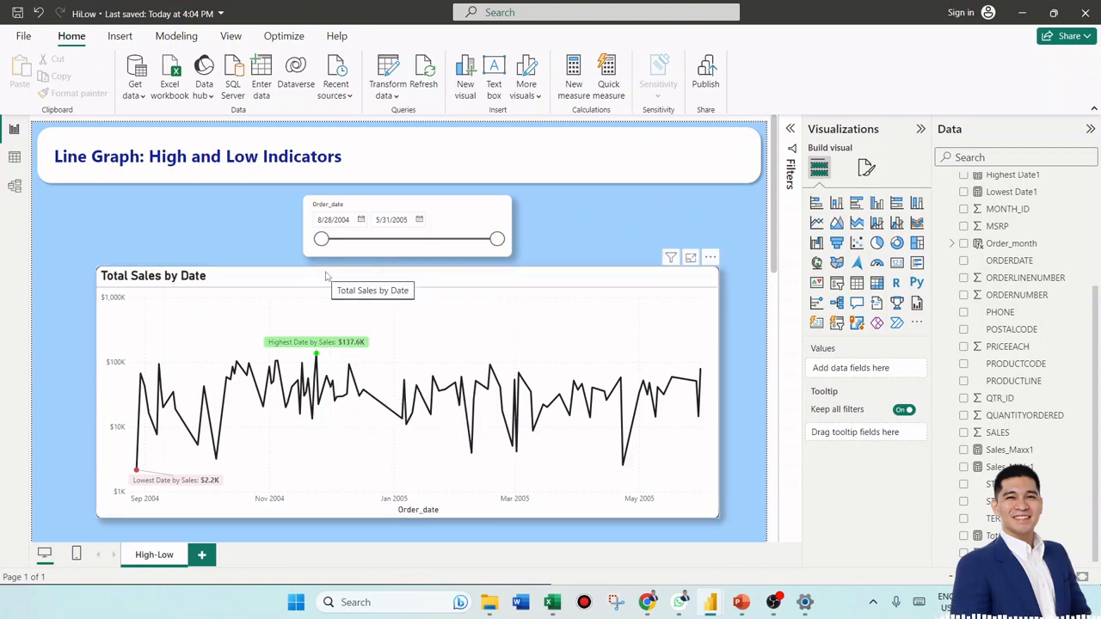
drag(326, 249, 376, 254)
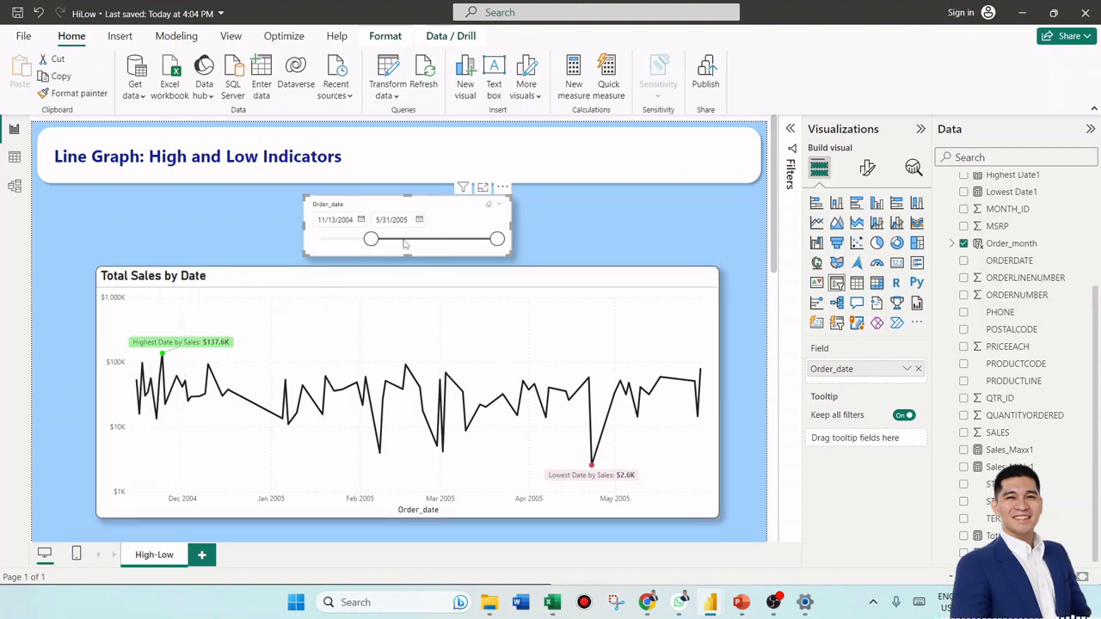
drag(370, 239, 444, 239)
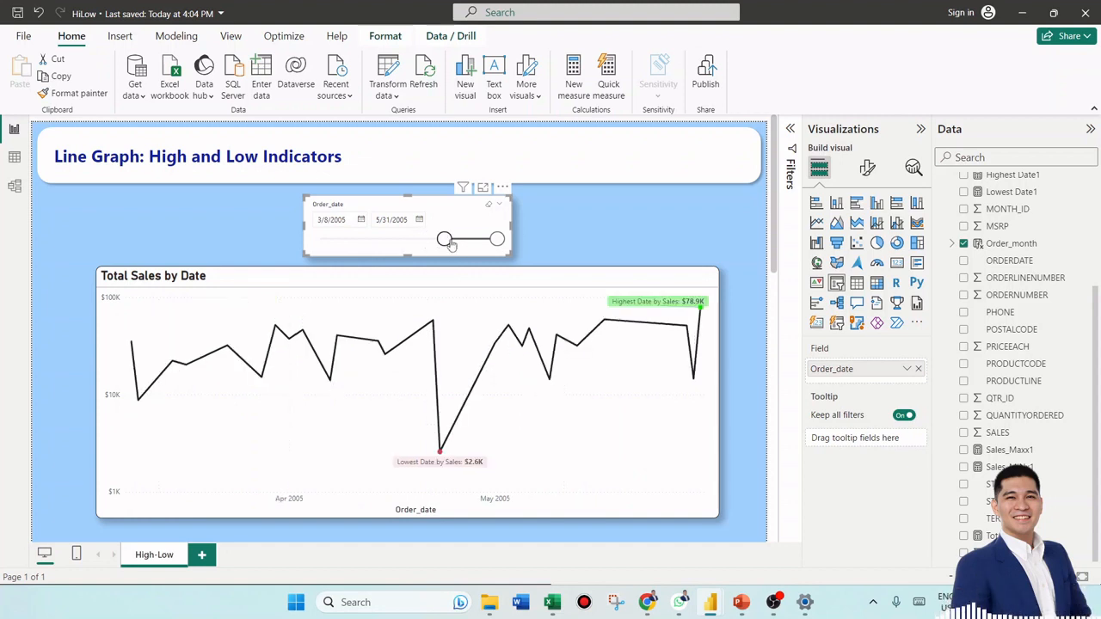
drag(444, 239, 284, 234)
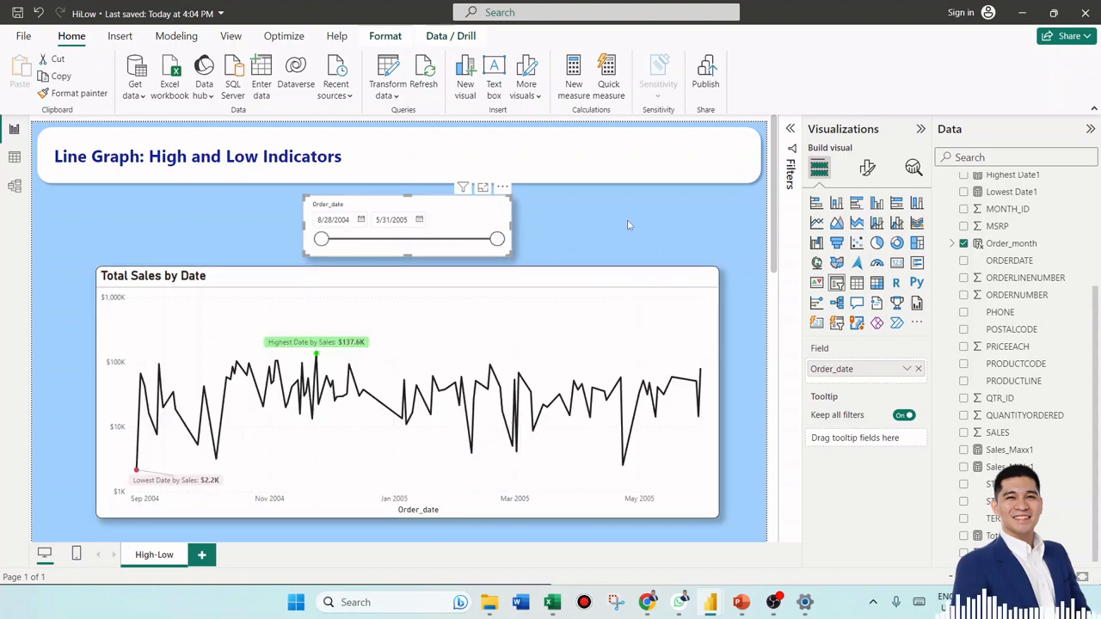
Step: Select the Sales by Month line chart and review the formula of its TotalSales measure
click(768, 274)
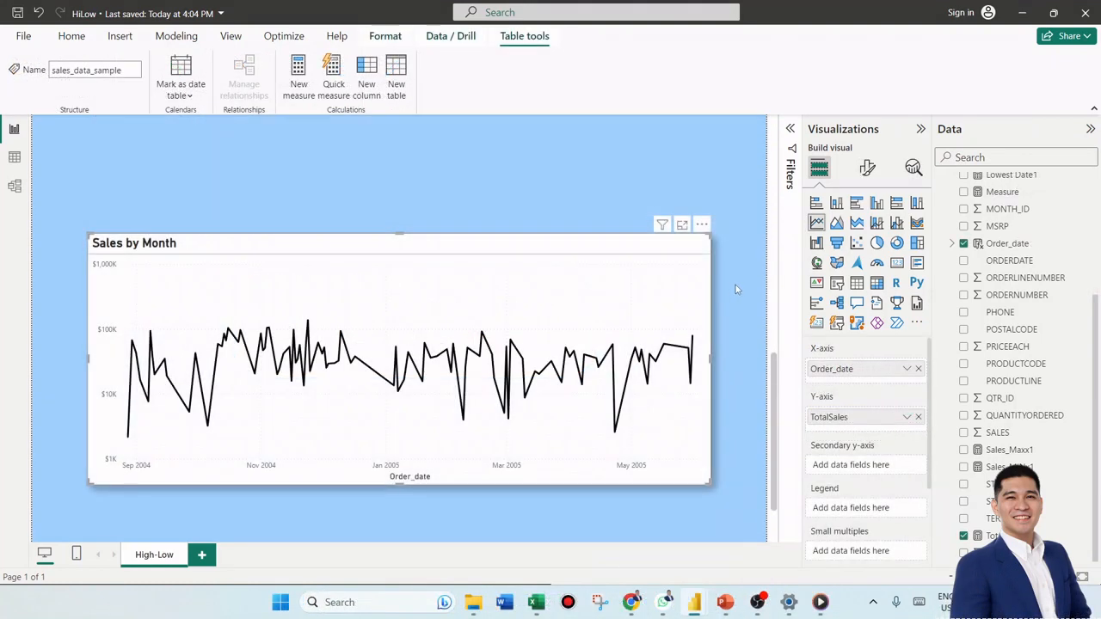
click(736, 285)
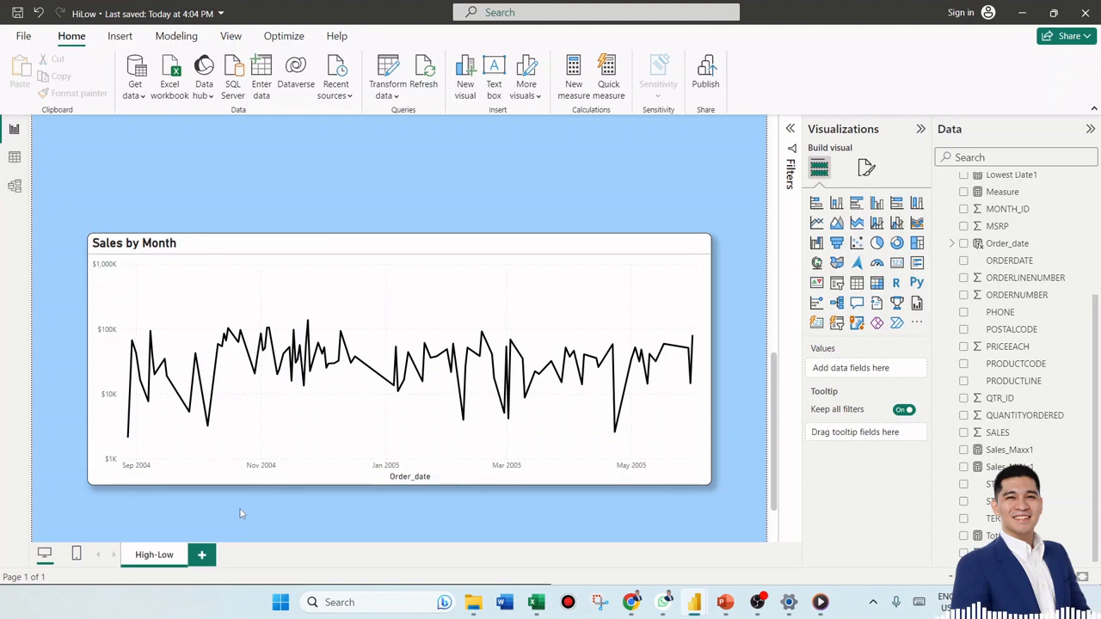
click(196, 482)
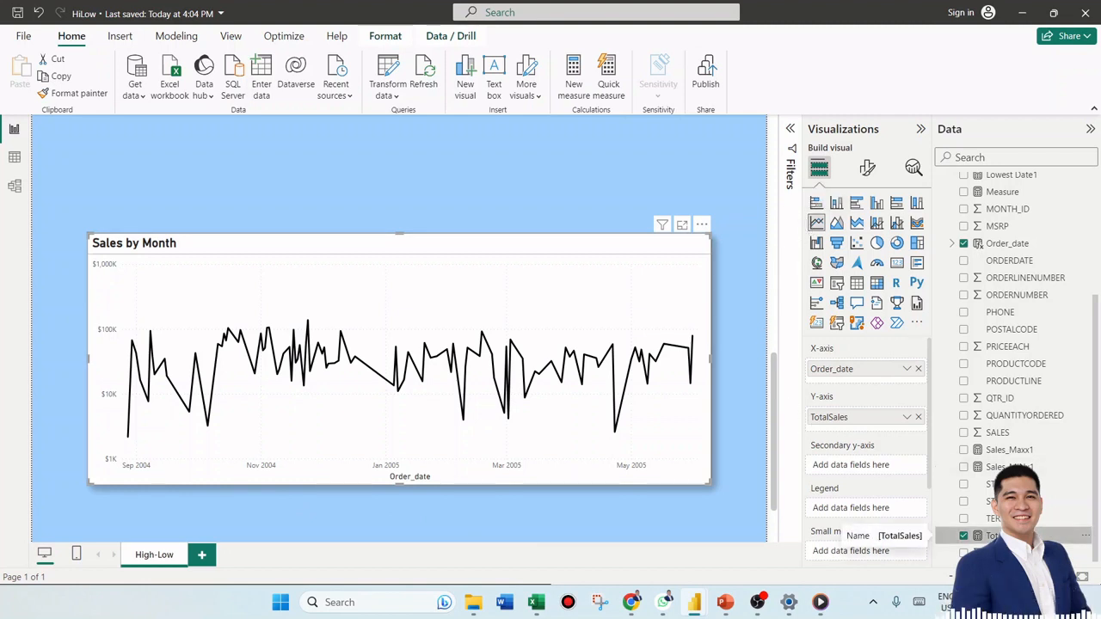
click(998, 535)
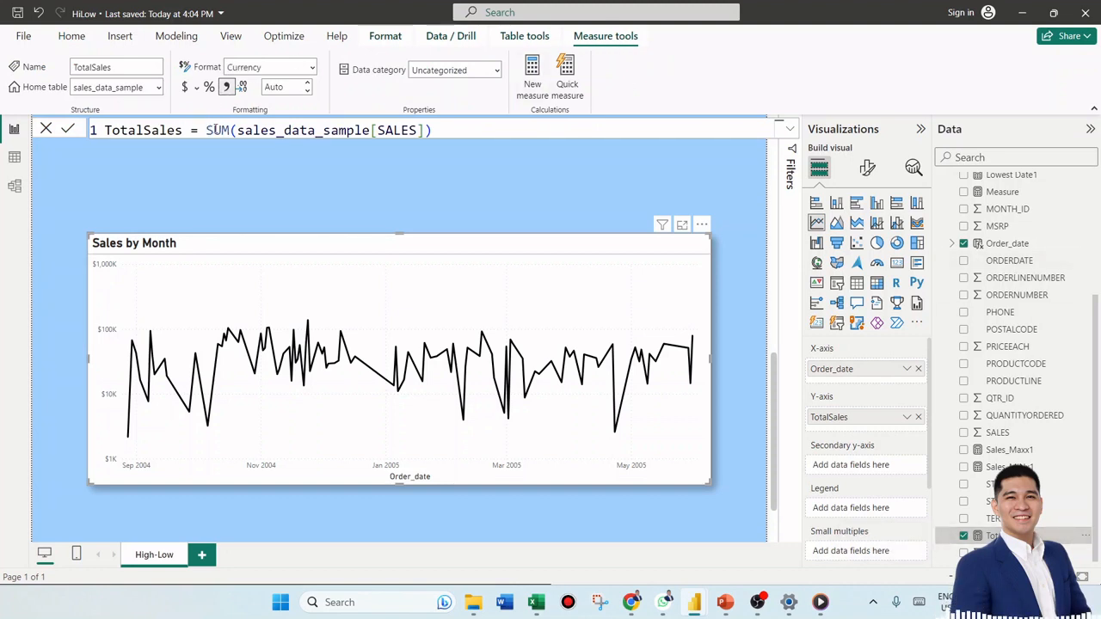
click(417, 130)
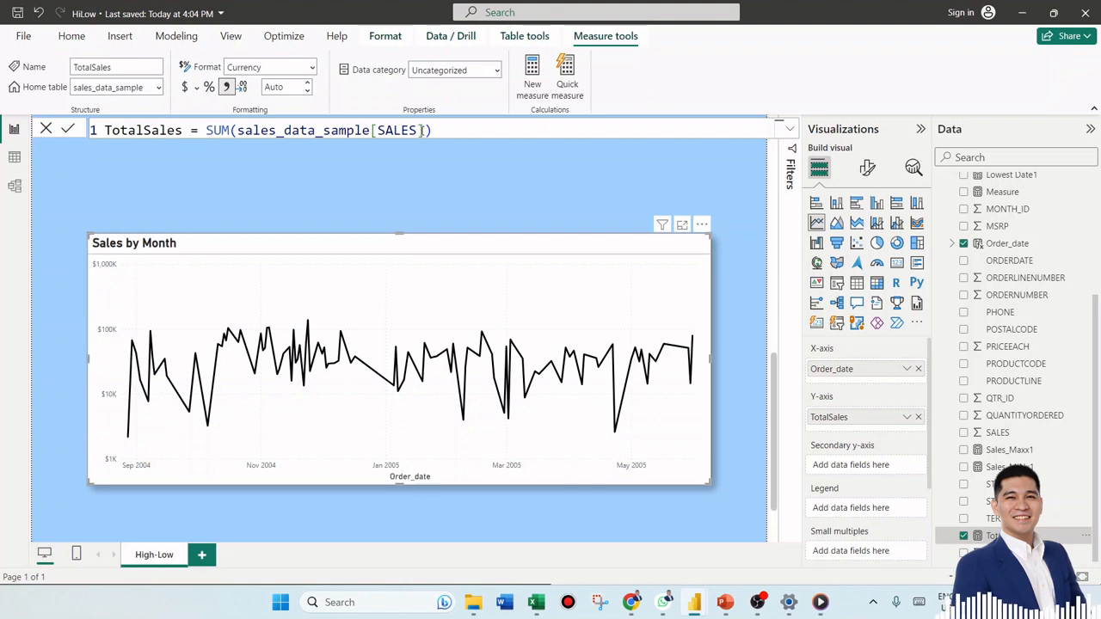
drag(418, 129, 375, 130)
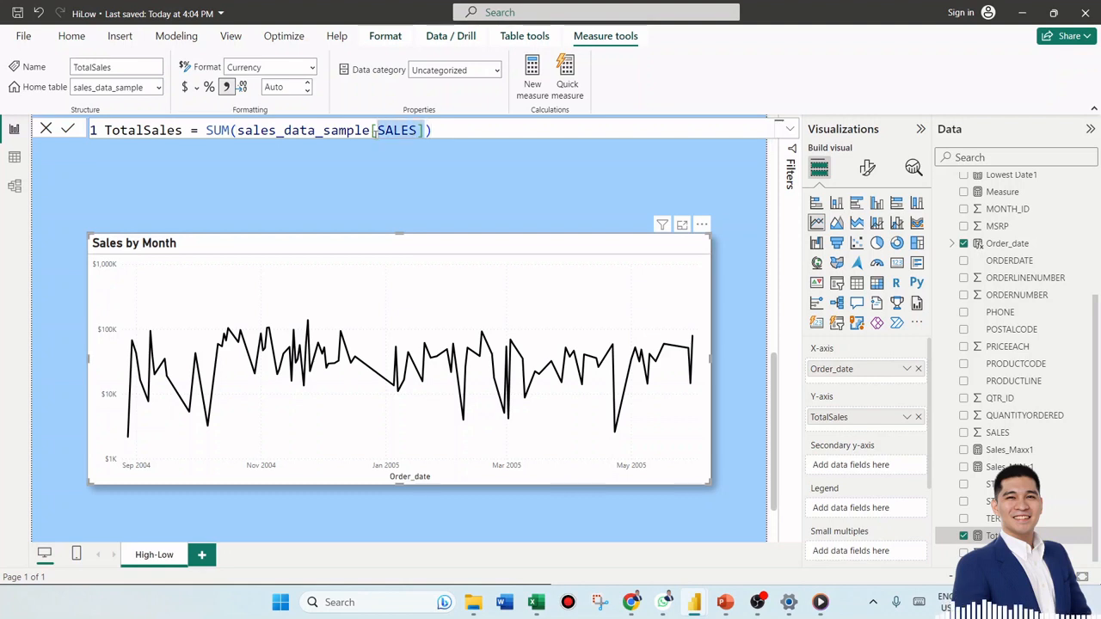
Step: Review the formula of the Order_date calculated column used on the chart's X-axis
click(1011, 249)
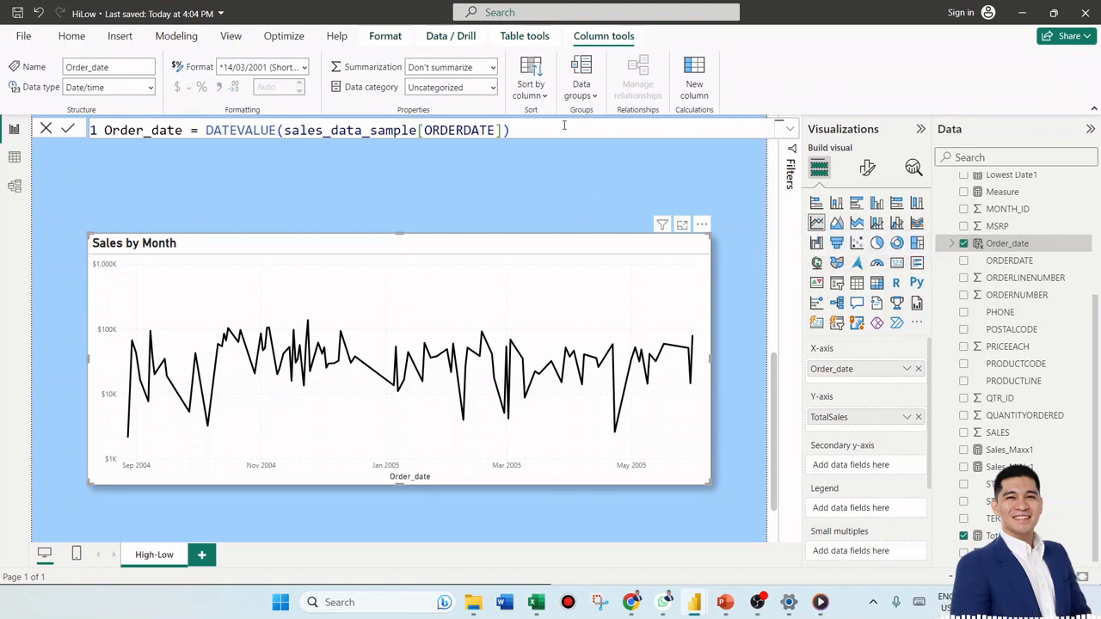
drag(557, 130, 213, 130)
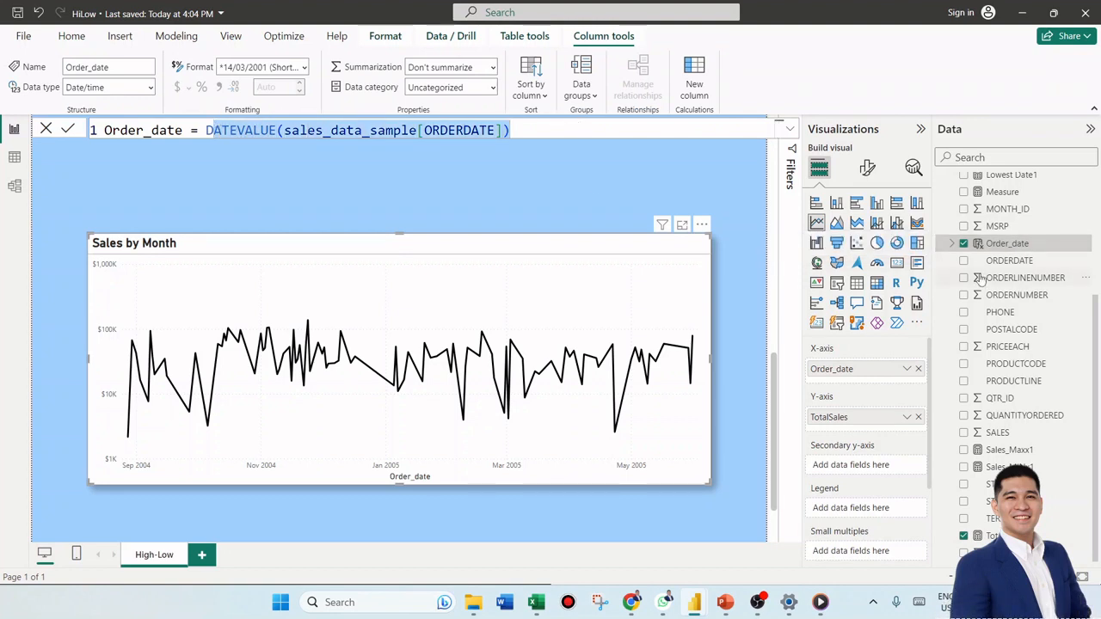
click(798, 398)
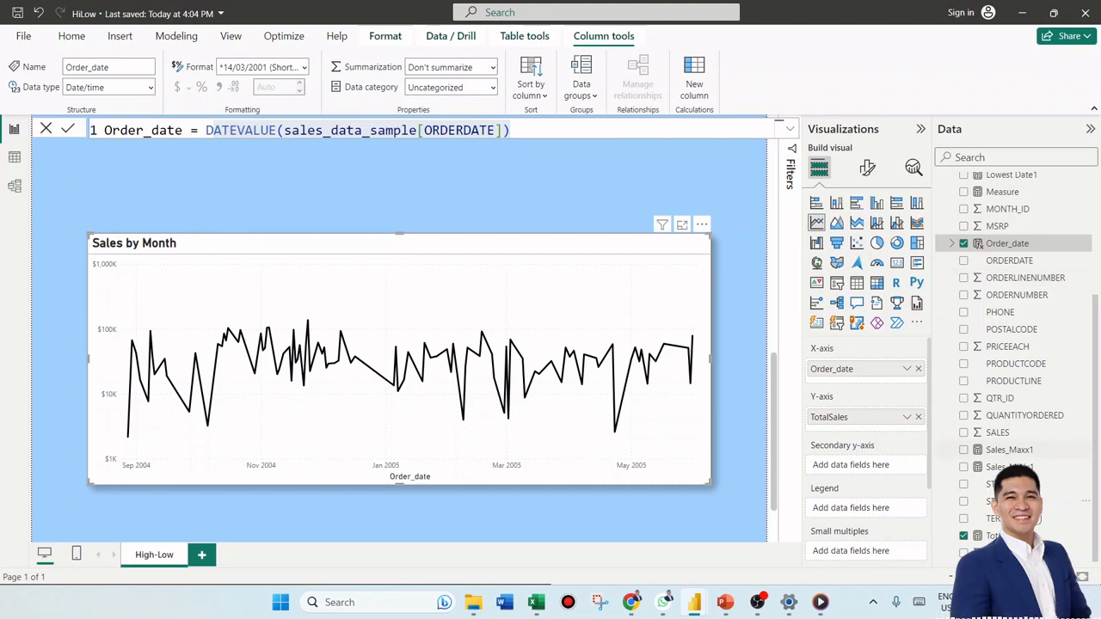
Step: Create a new measure named Sales_maxx and start its formula with the MAXX function
click(998, 536)
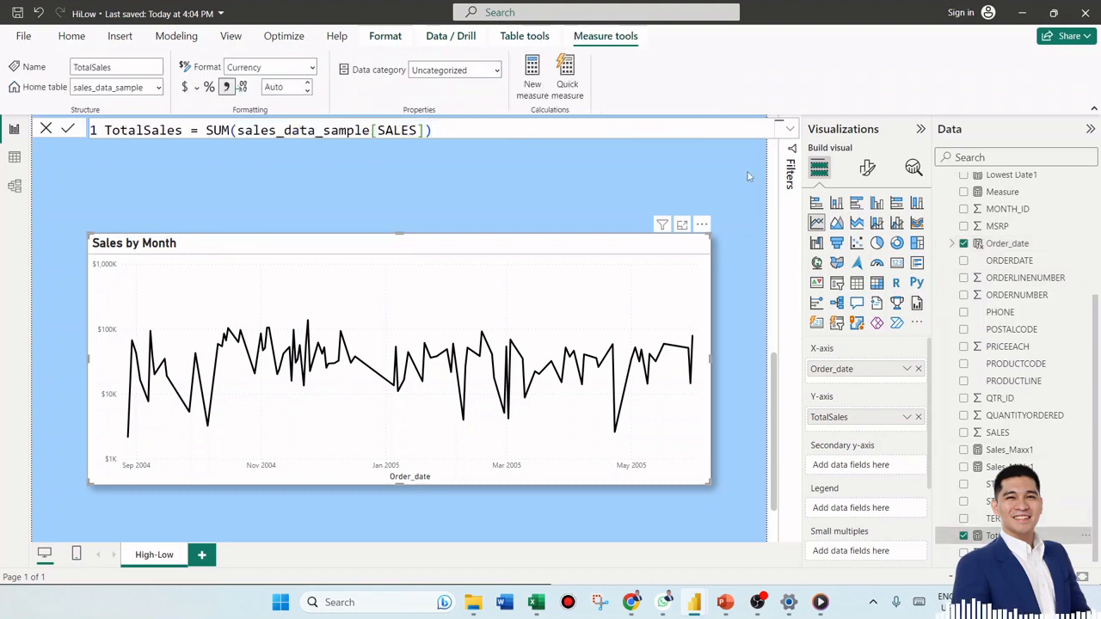
click(533, 83)
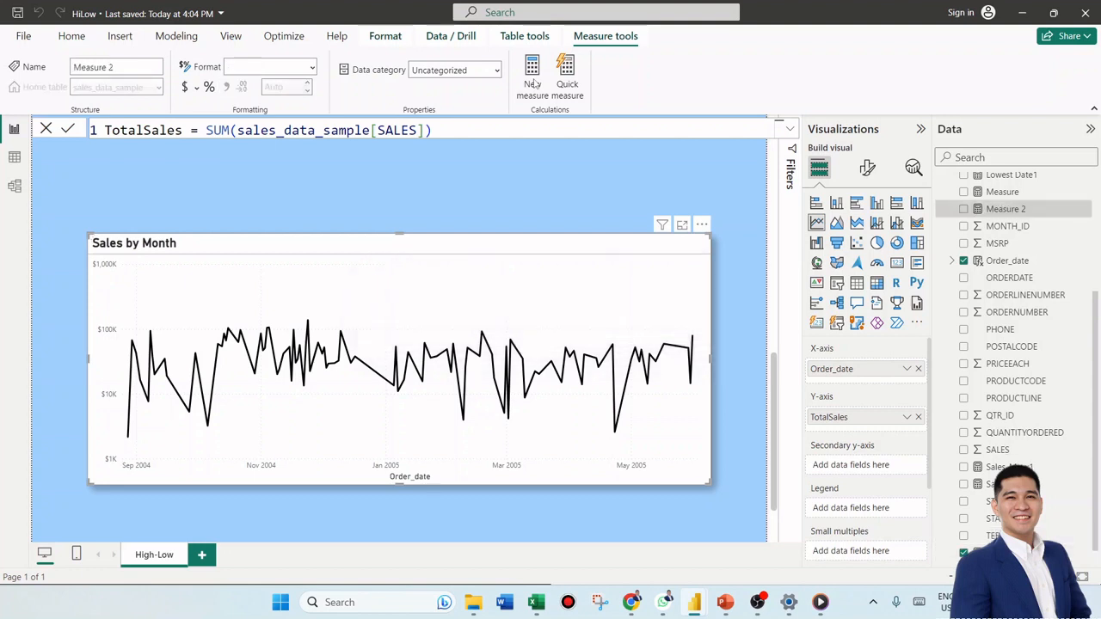
text(Sales)
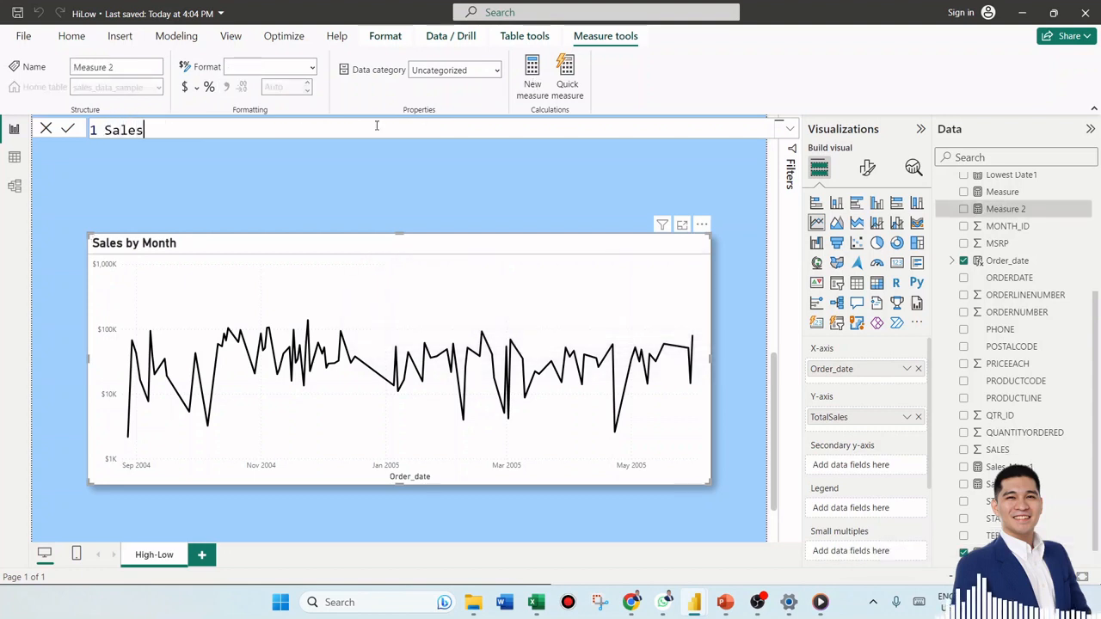
text(_maxx = )
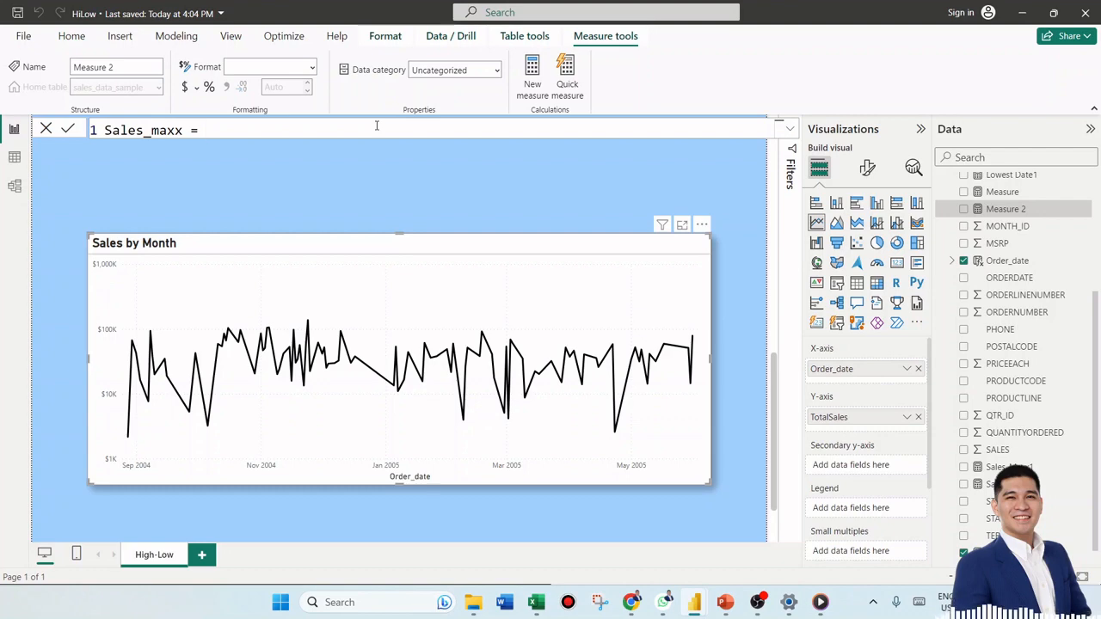
text(MAX)
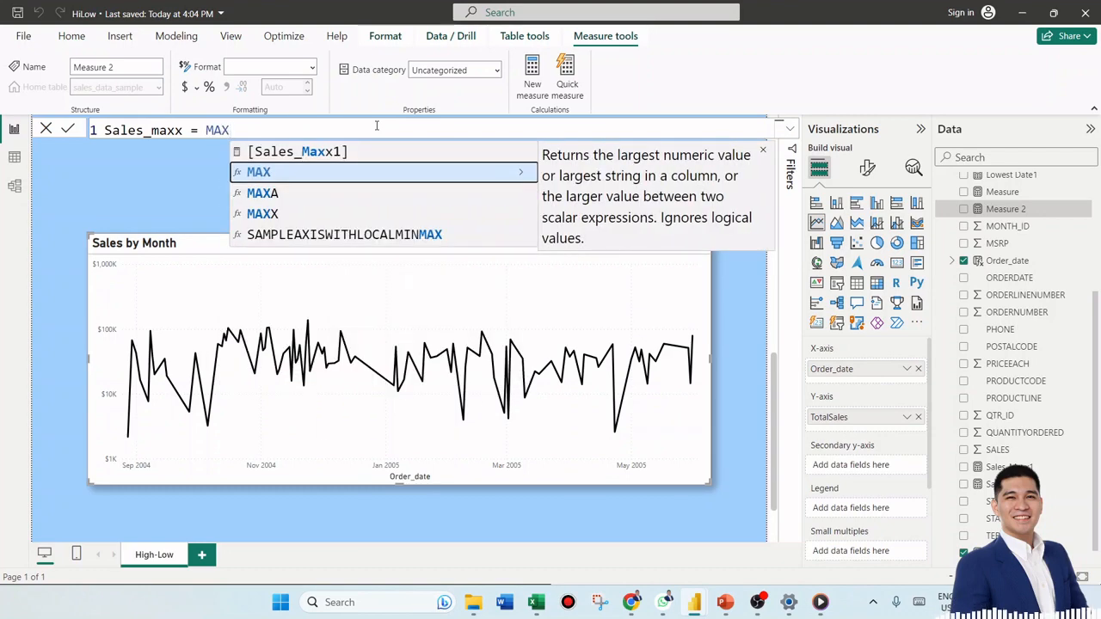
text(X()
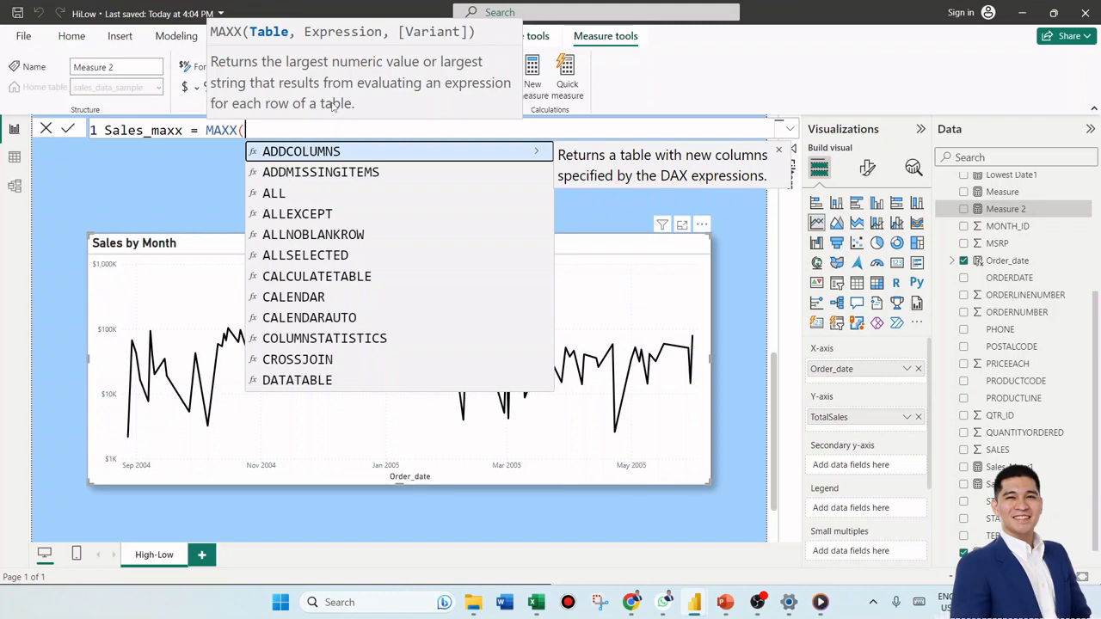
text(order)
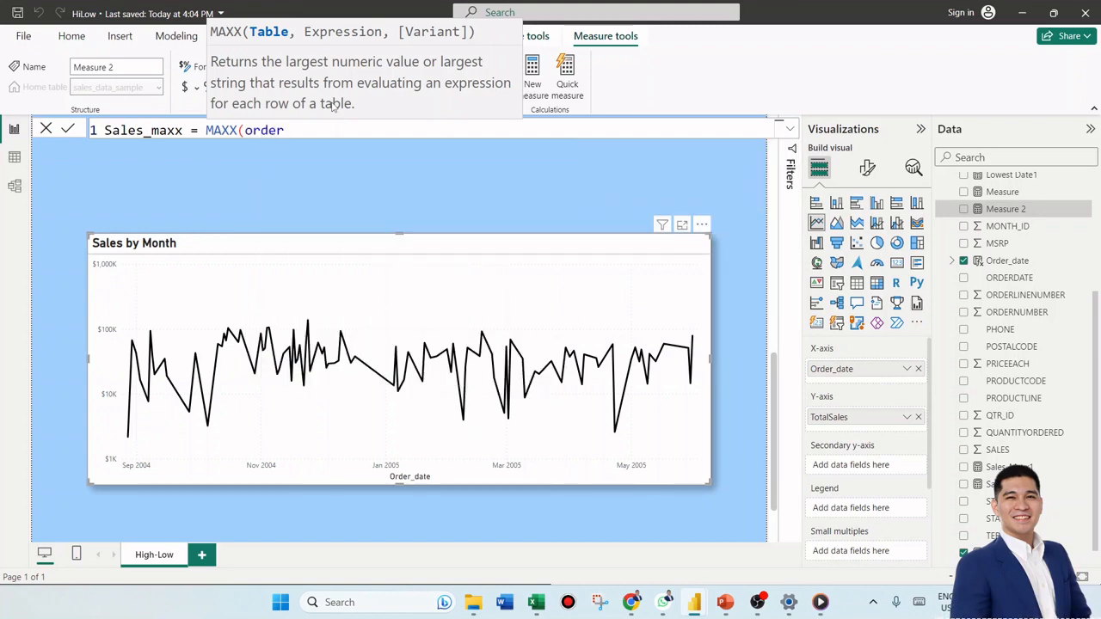
text(date)
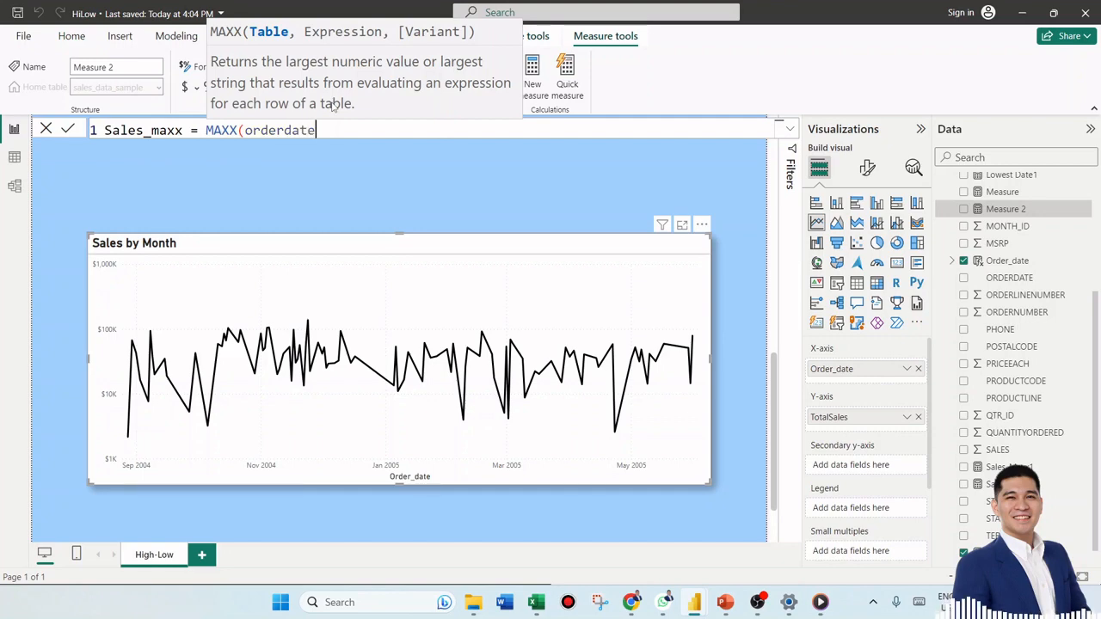
key(BackSpace)
key(BackSpace)
key(BackSpace)
key(BackSpace)
key(BackSpace)
key(BackSpace)
key(BackSpace)
key(BackSpace)
key(BackSpace)
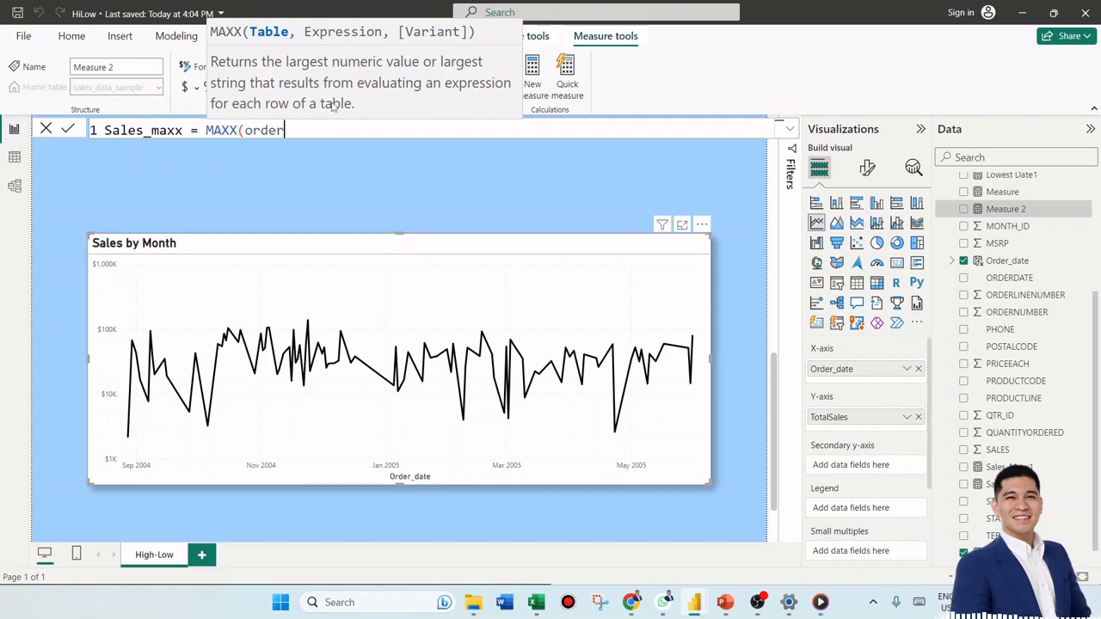
Step: Set the table argument of MAXX to ALLSELECTED(sales_data_sample[Order_date])
text(ALL)
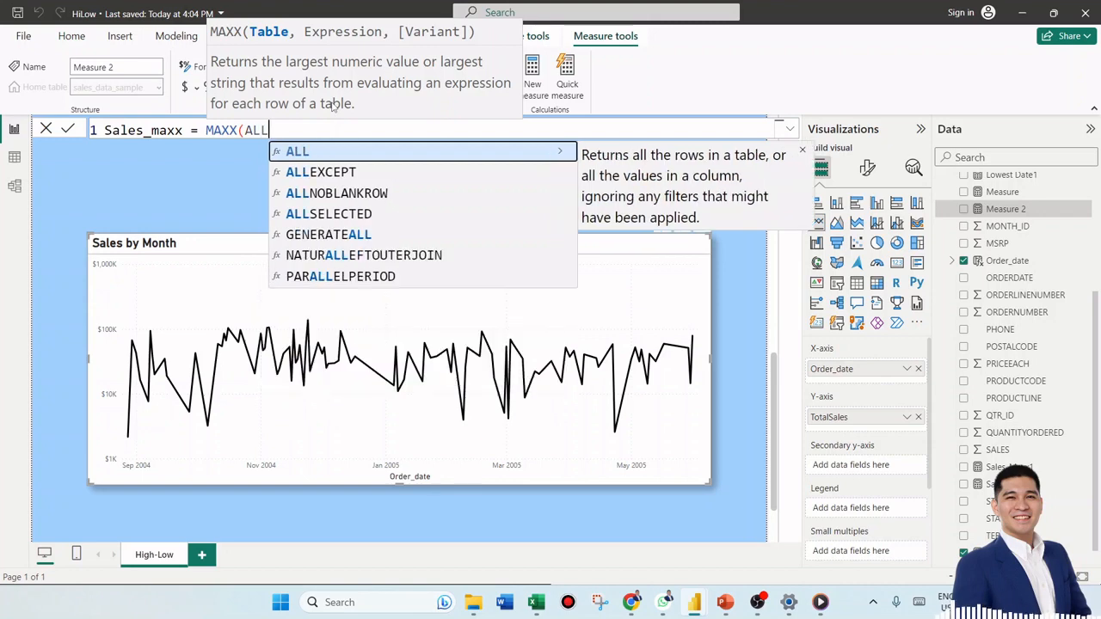
click(415, 217)
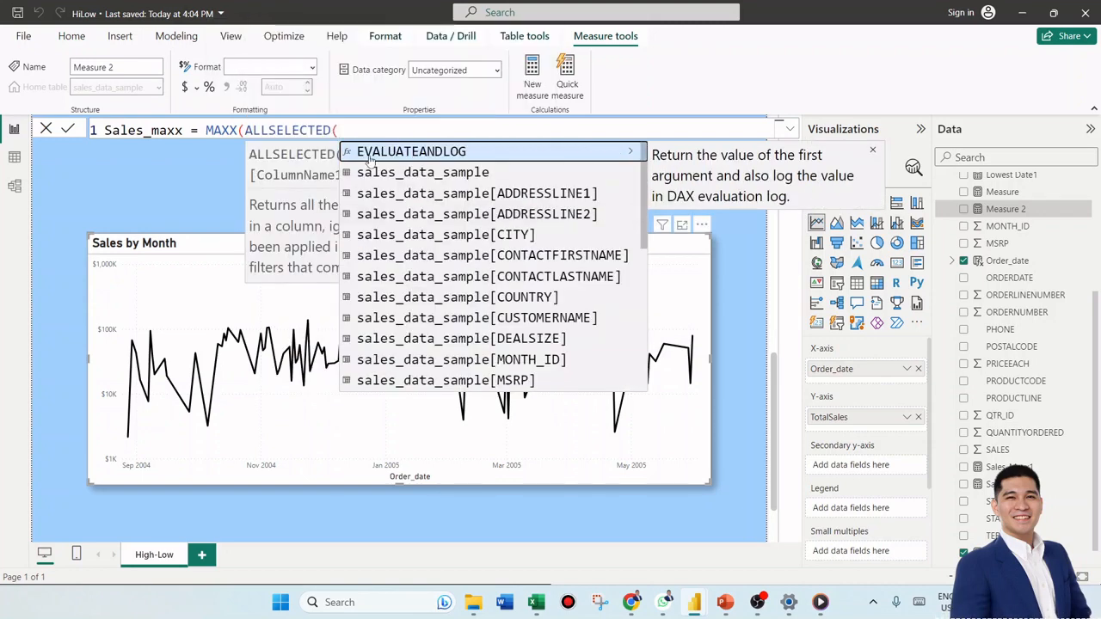
scroll(505, 290, down, 1)
scroll(504, 290, down, 2)
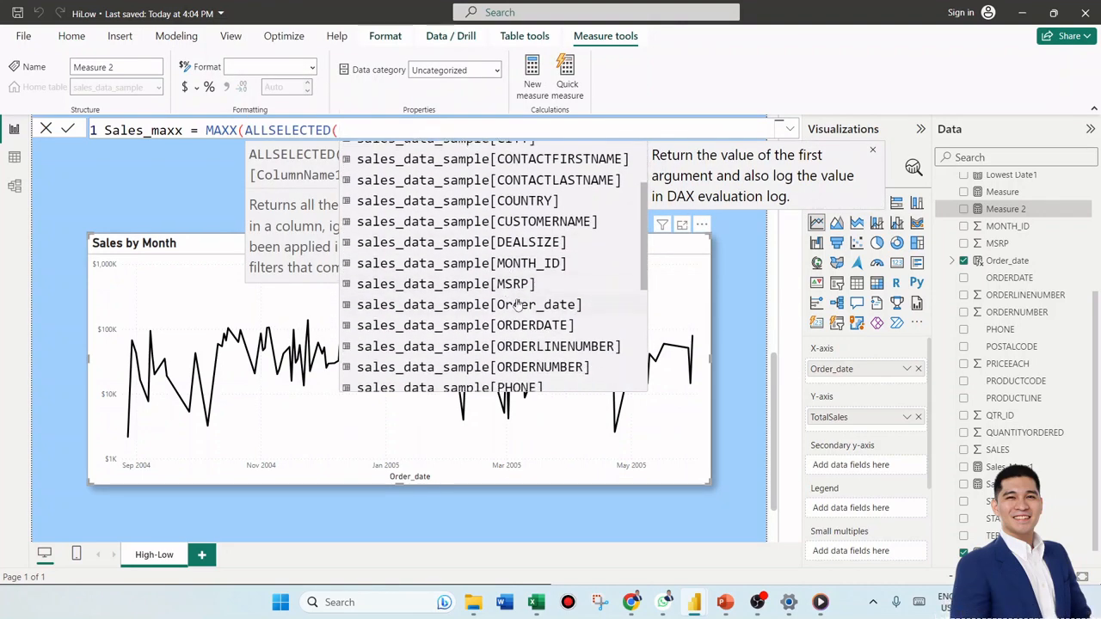
click(522, 310)
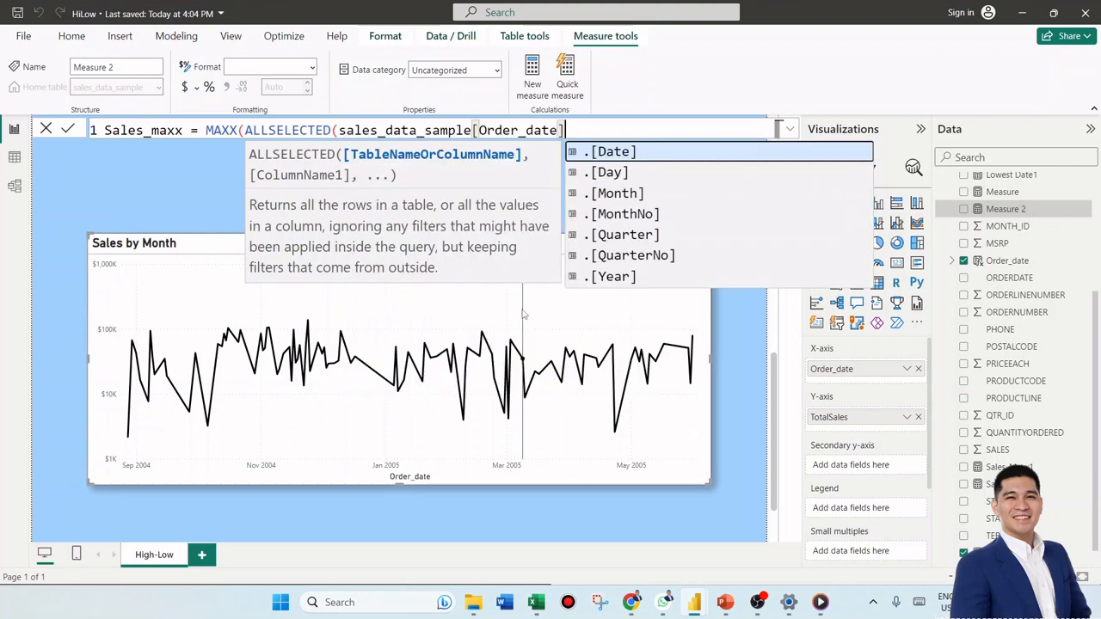
text(]))
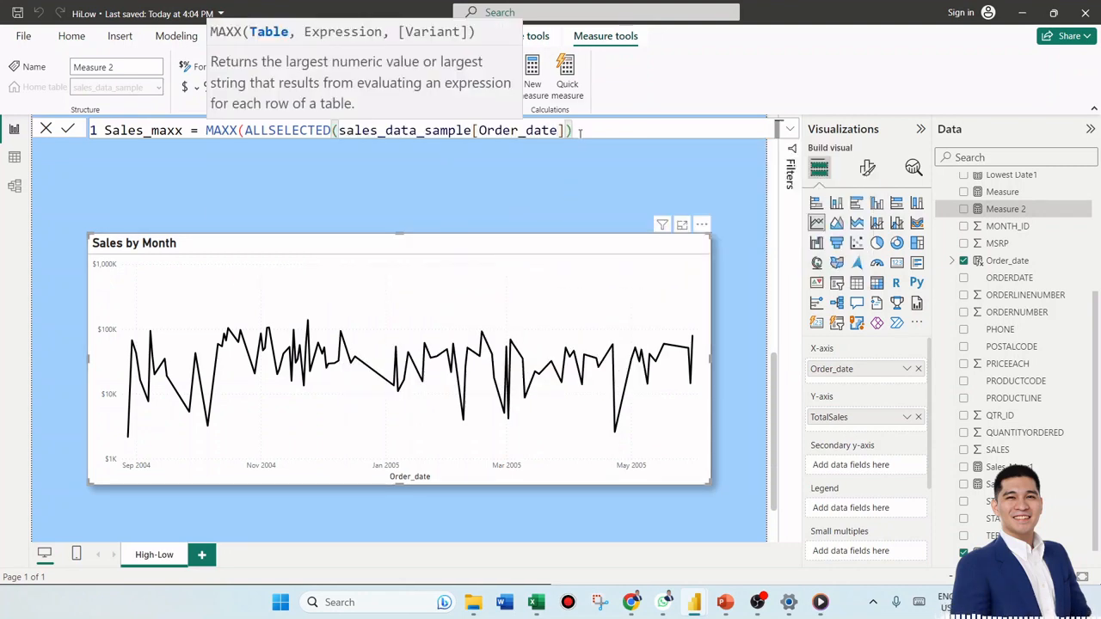
Step: Add [TotalSales] as the MAXX expression, close the formula and commit the Sales_maxx measure
text(,)
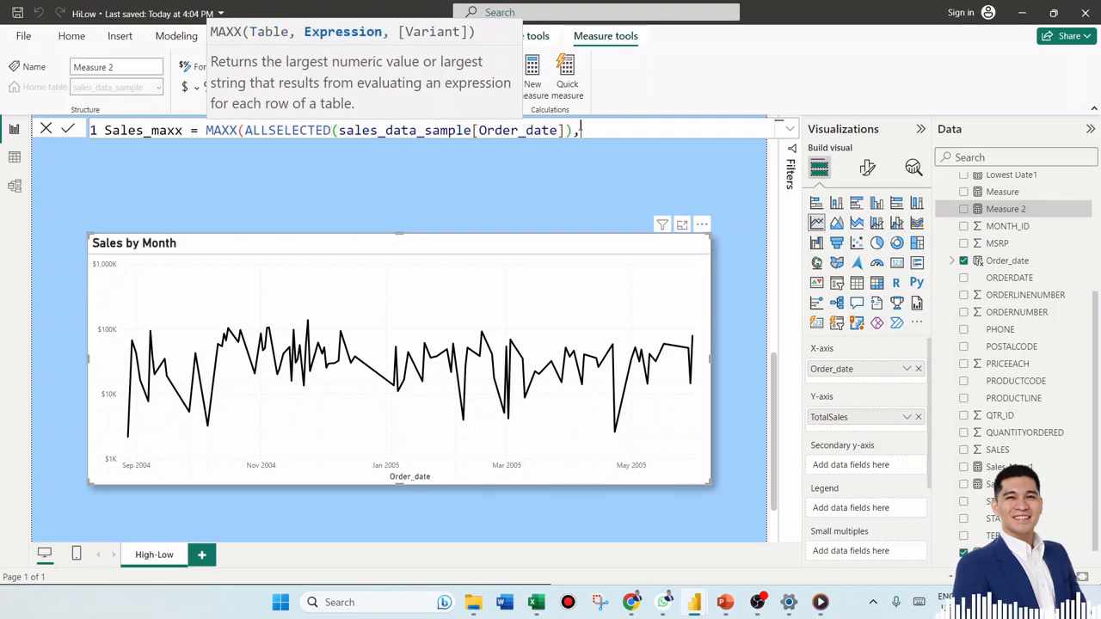
text(TOTAL)
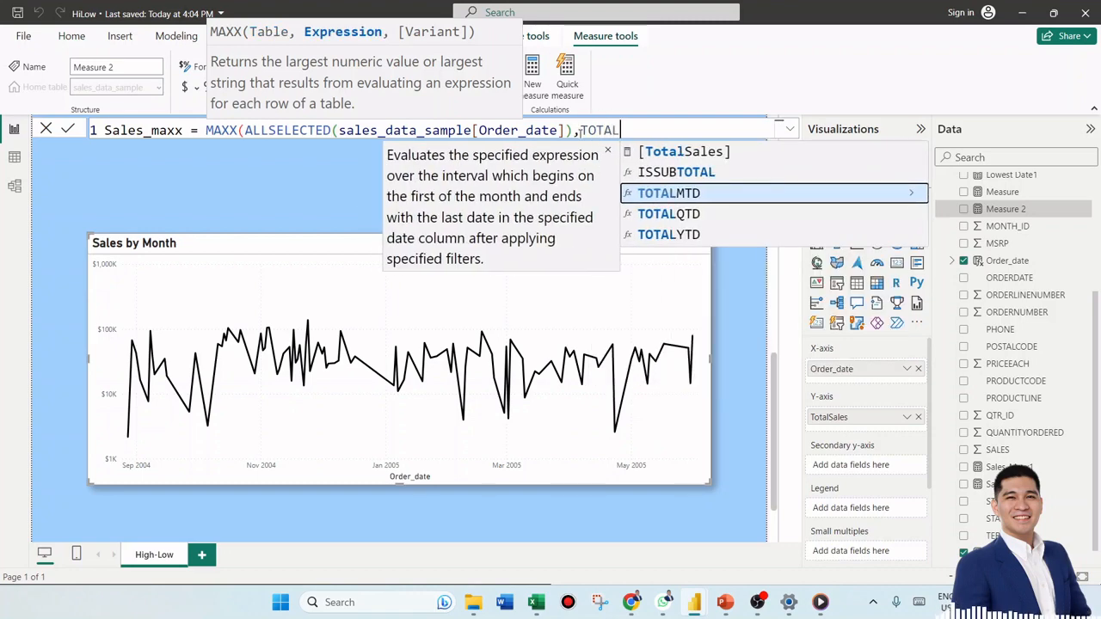
click(712, 152)
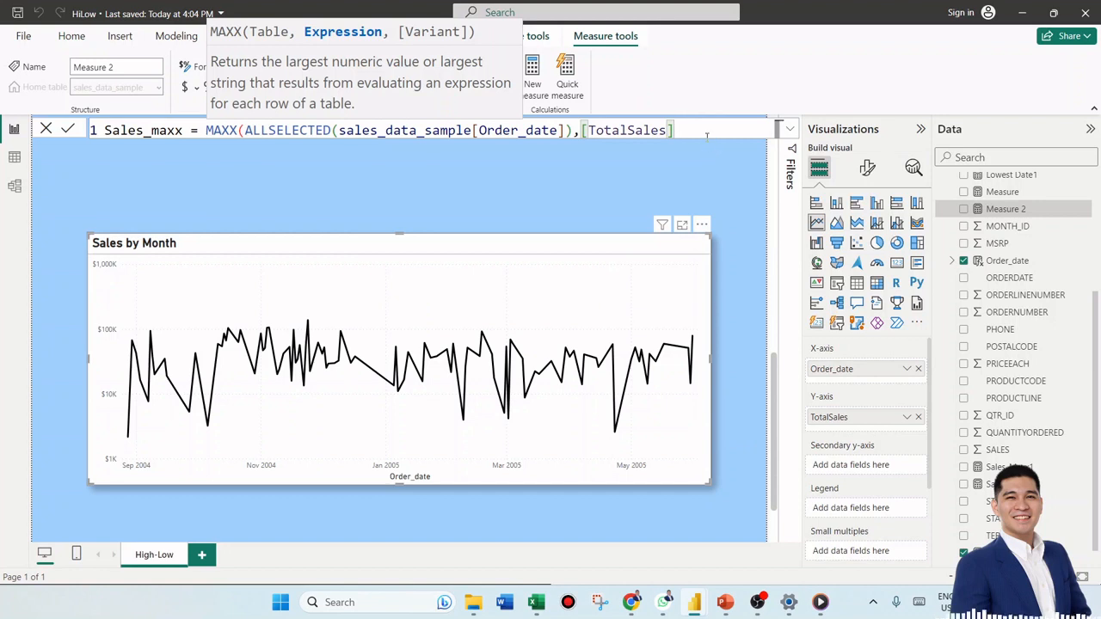
text())
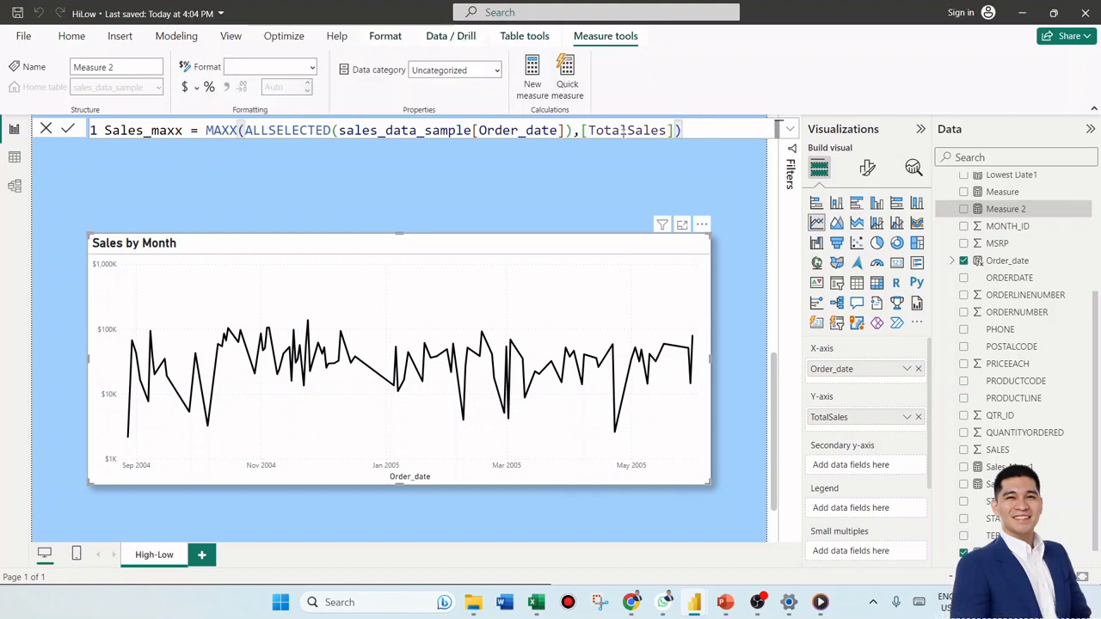
click(704, 140)
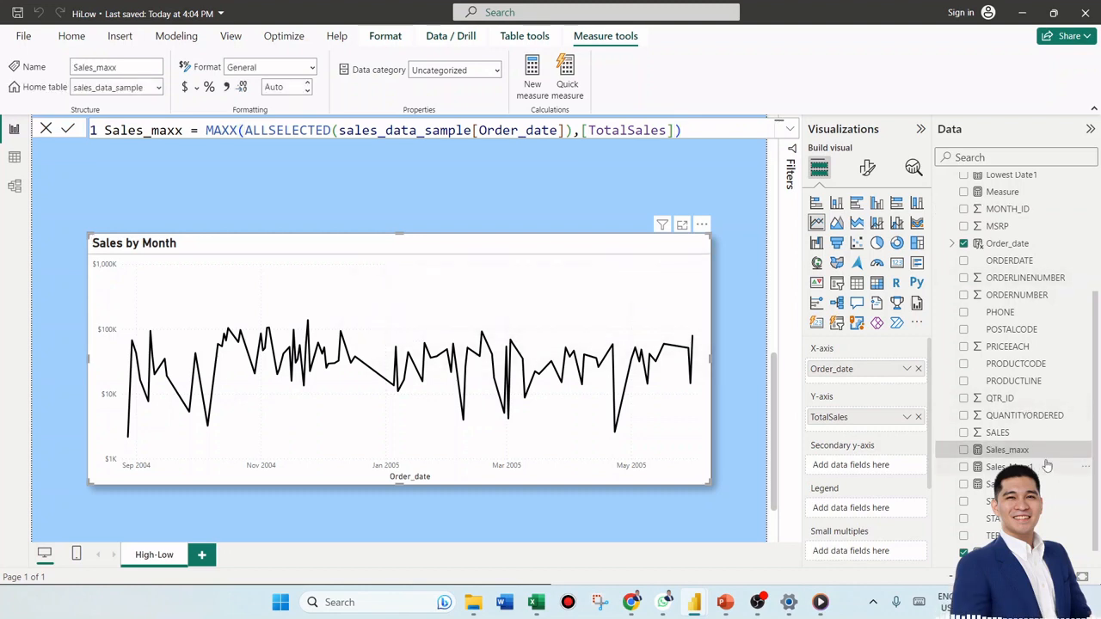
Step: Add the Sales_maxx measure to the Sales by Month chart's Y-axis and select MAXX in its formula
mouse_move(1038, 461)
mouse_down()
mouse_move(925, 451)
mouse_move(890, 421)
mouse_move(870, 429)
mouse_up()
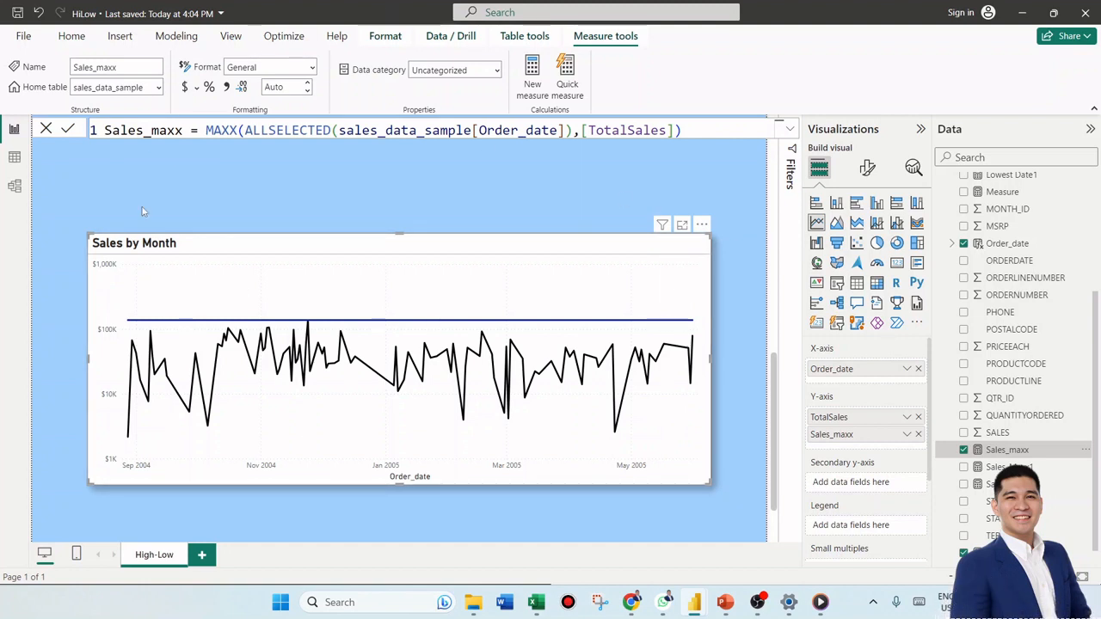
double_click(207, 130)
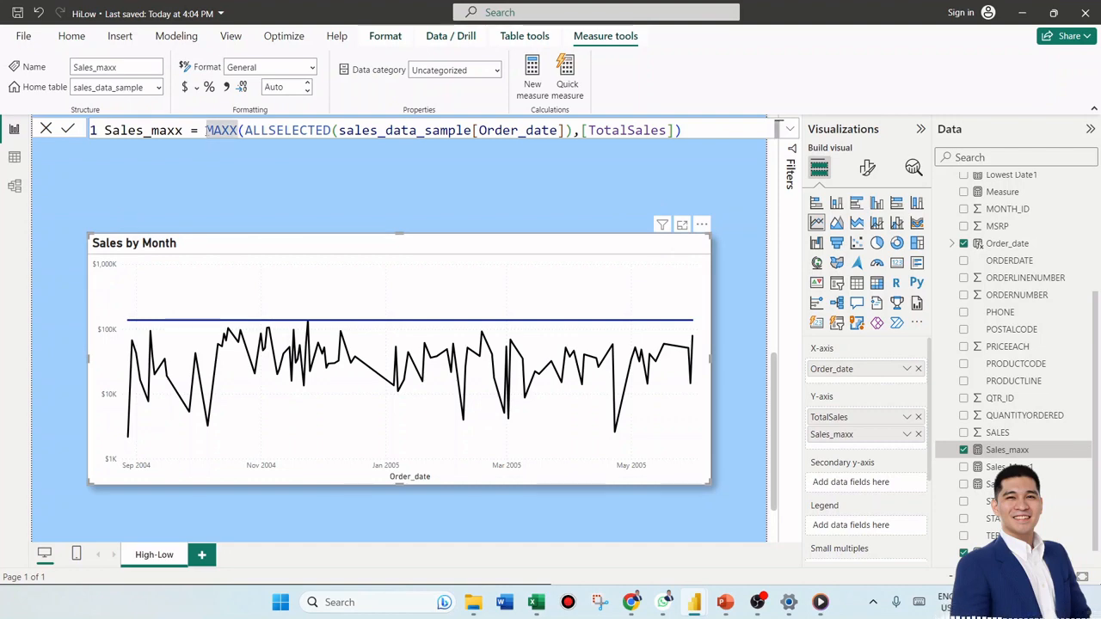
Step: Wrap the MAXX expression of Sales_maxx in an IF function on a new line, with a logical test comparing it to [TotalSales]
key(shift+Return)
text(if)
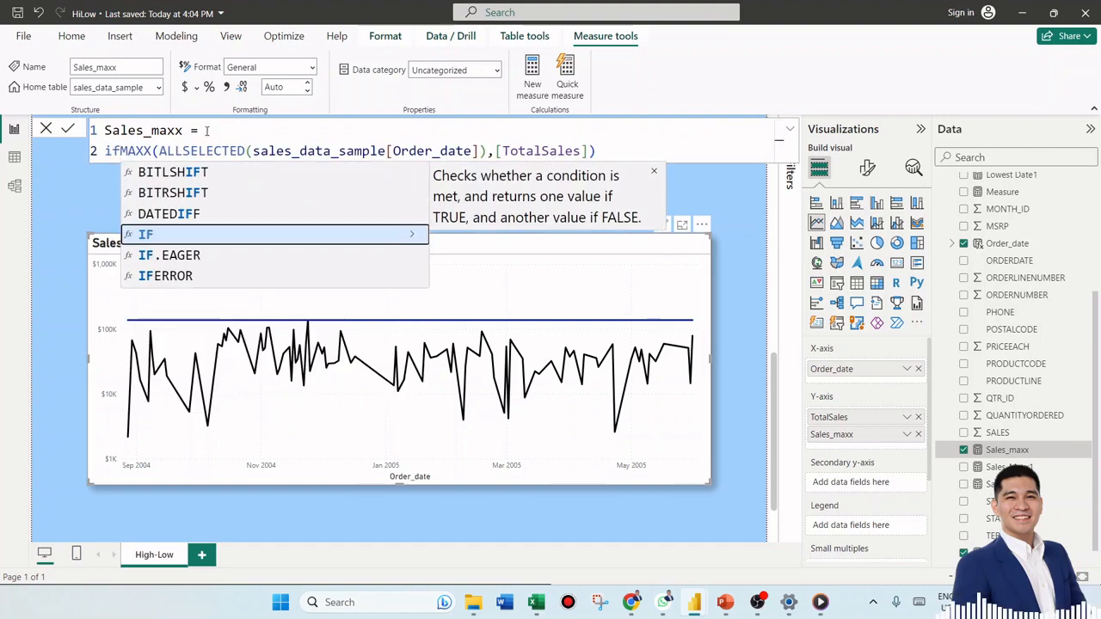
click(161, 238)
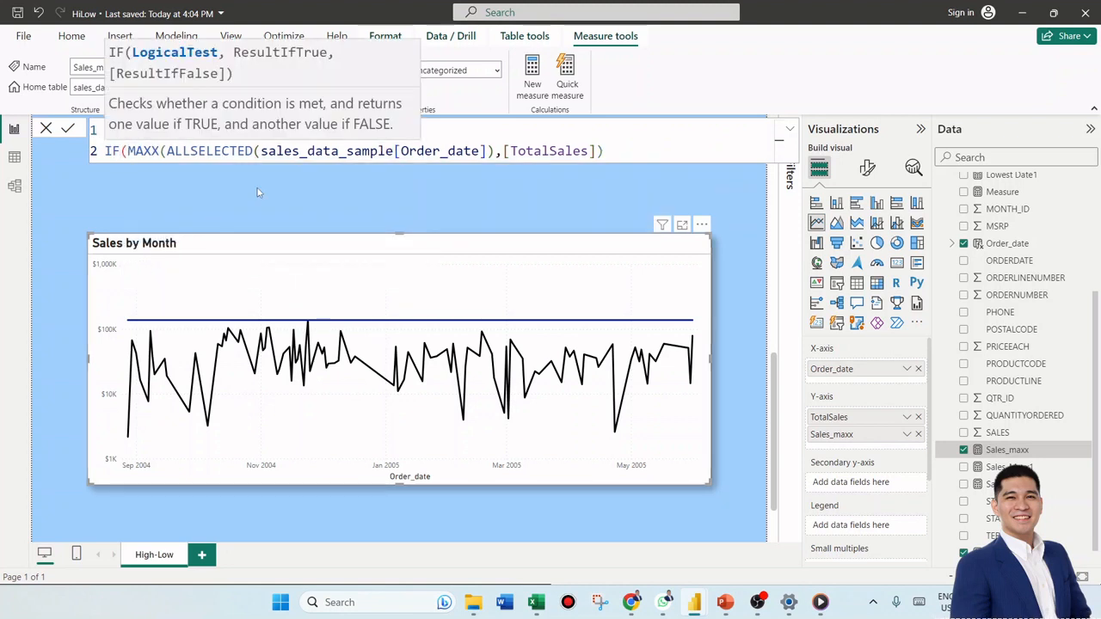
click(617, 151)
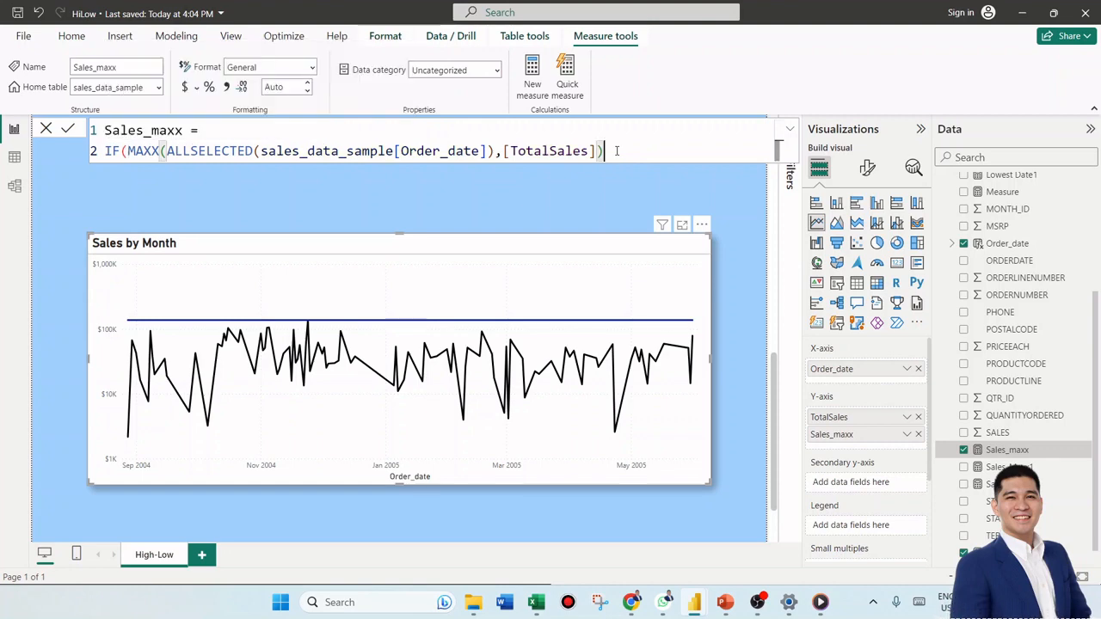
text(=)
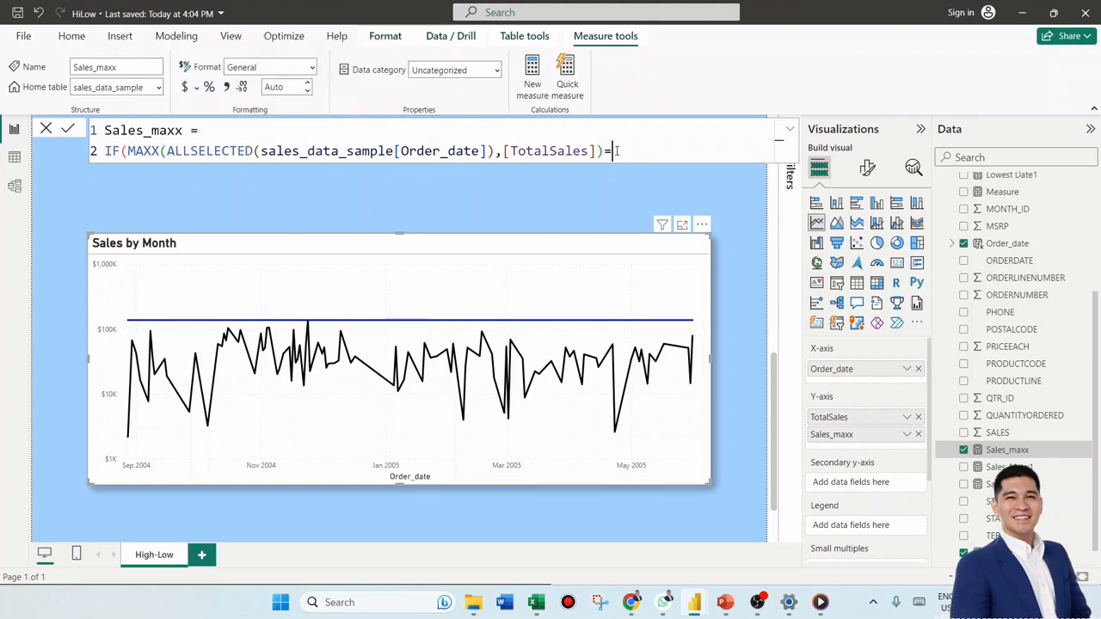
text([Total)
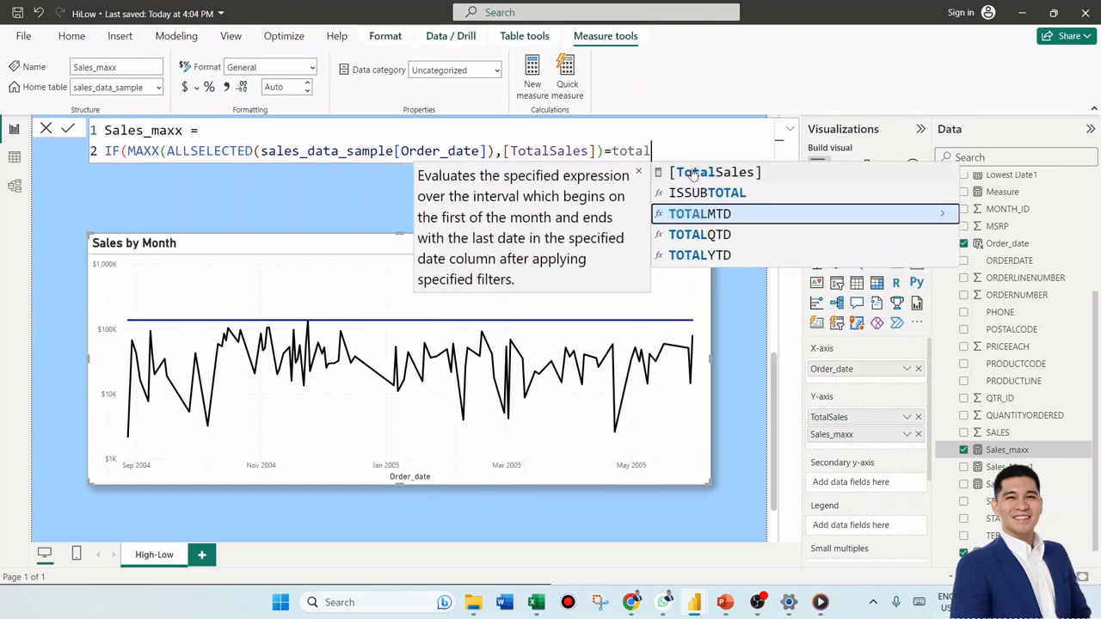
click(693, 176)
text(,)
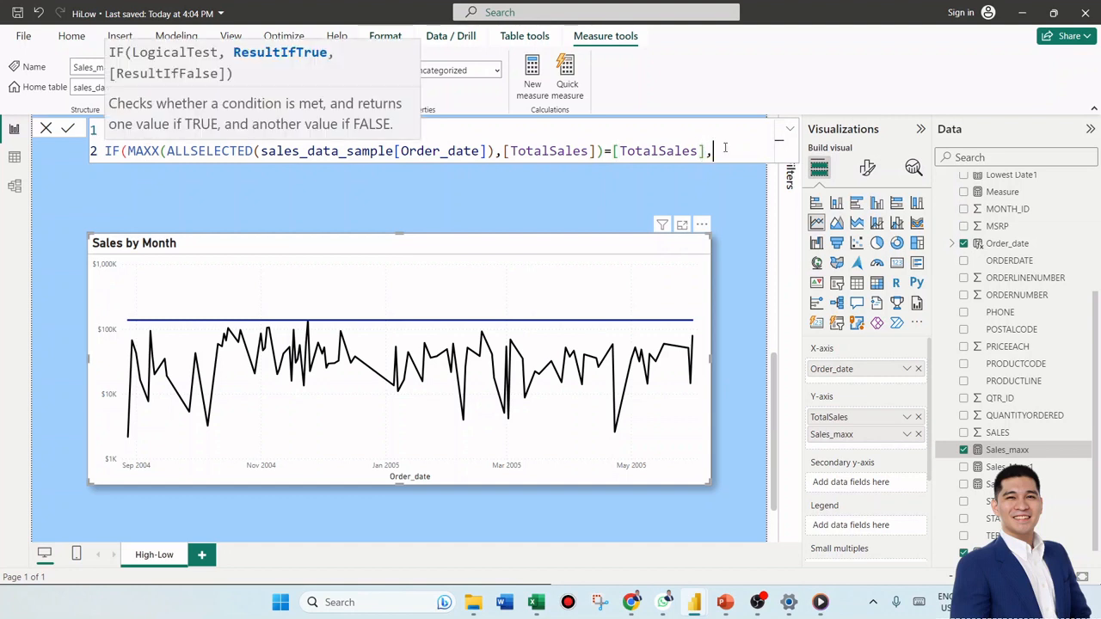
Step: Copy the MAXX(ALLSELECTED(sales_data_sample[Order_date]),[TotalSales]) expression onto a new line as the IF function's true result
key(shift+Return)
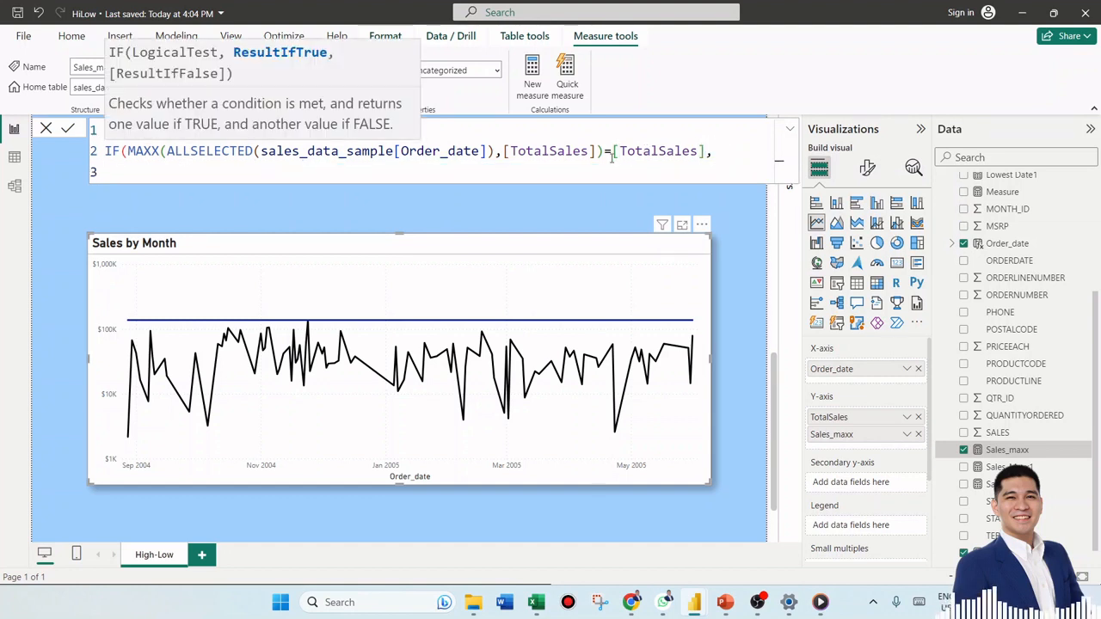
drag(600, 152, 128, 151)
key(ctrl+c)
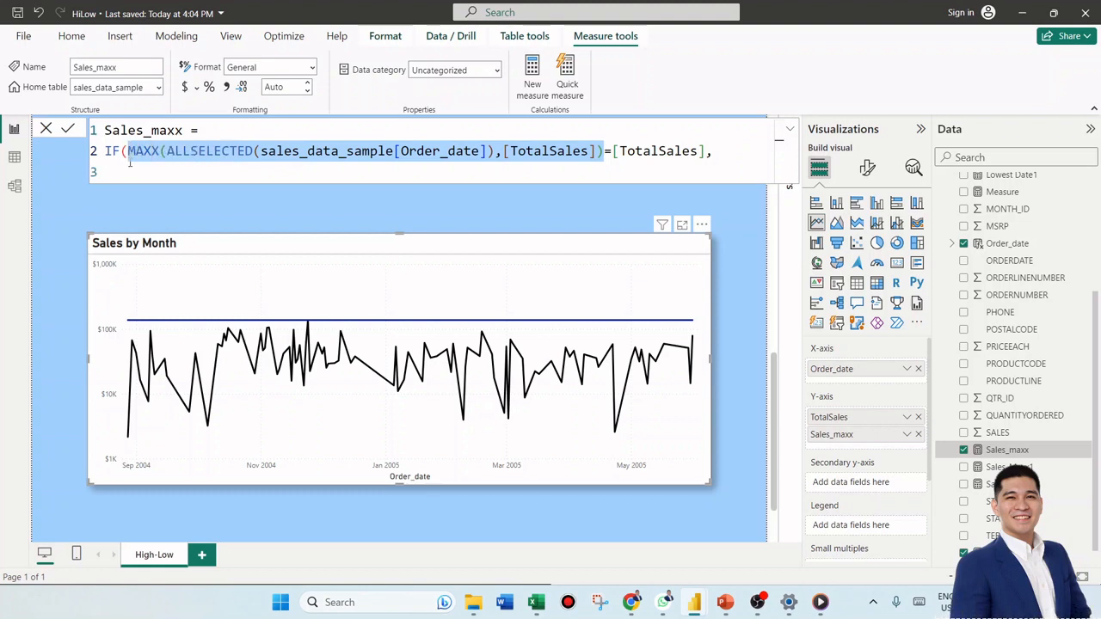
click(179, 174)
key(ctrl+v)
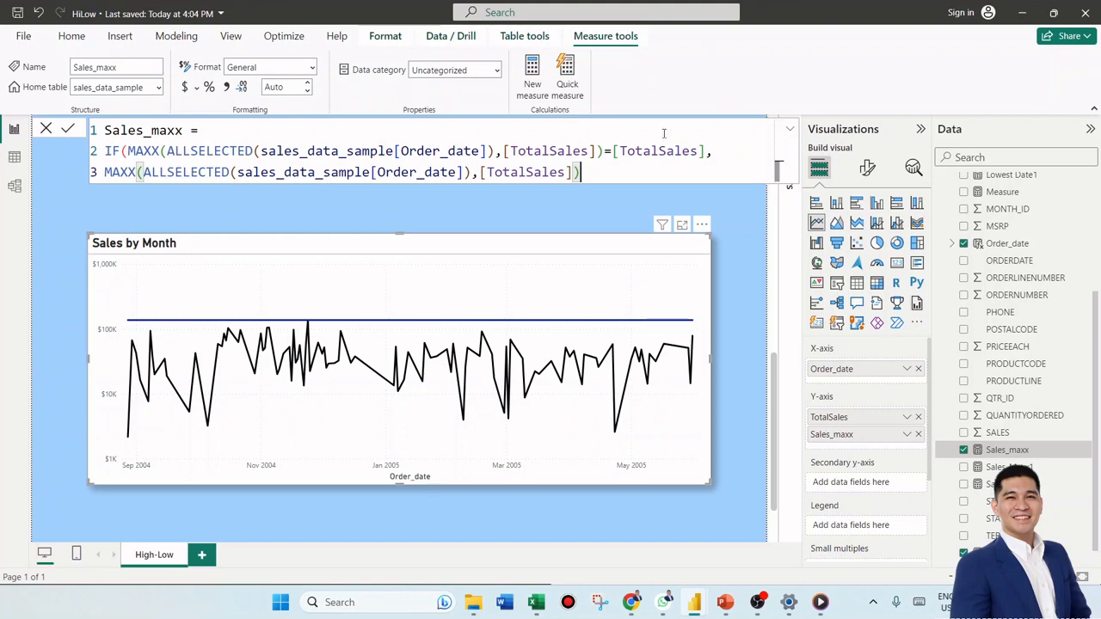
Step: Add BLANK() on a new line as the IF function's false result, close the formula and commit the Sales_maxx measure
text(,)
key(shift+Return)
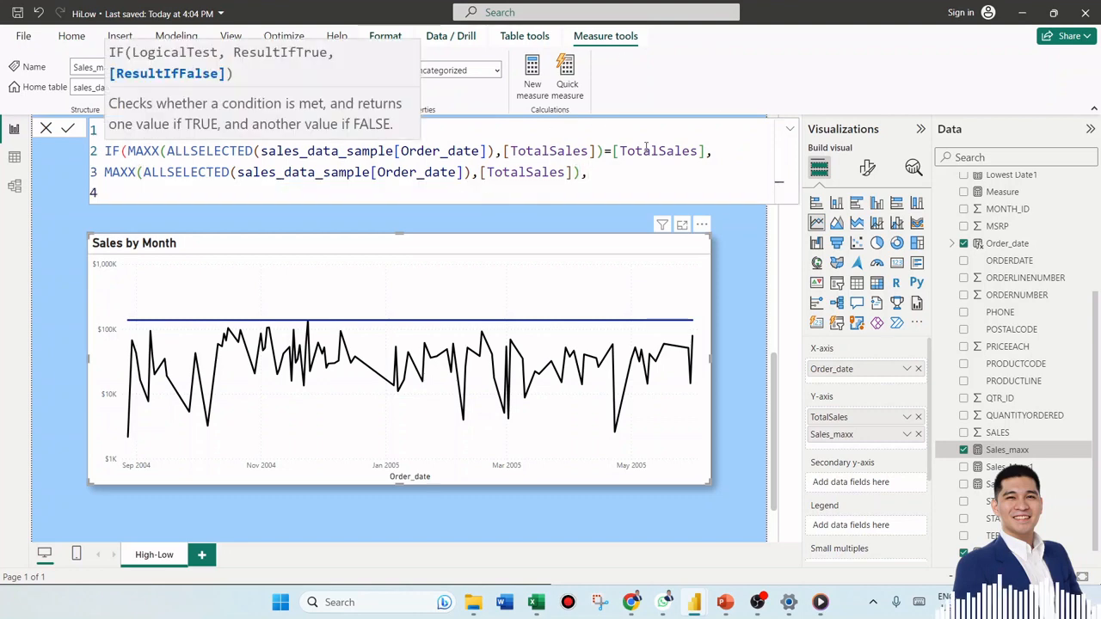
text(BLOAN)
key(BackSpace)
key(BackSpace)
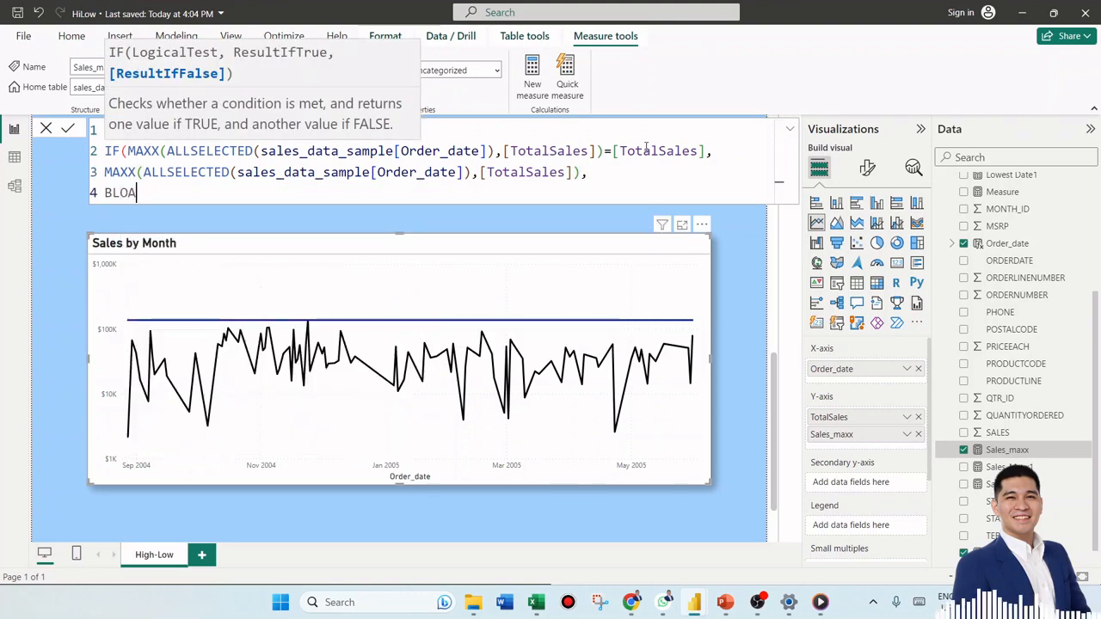
key(BackSpace)
text(ANK)
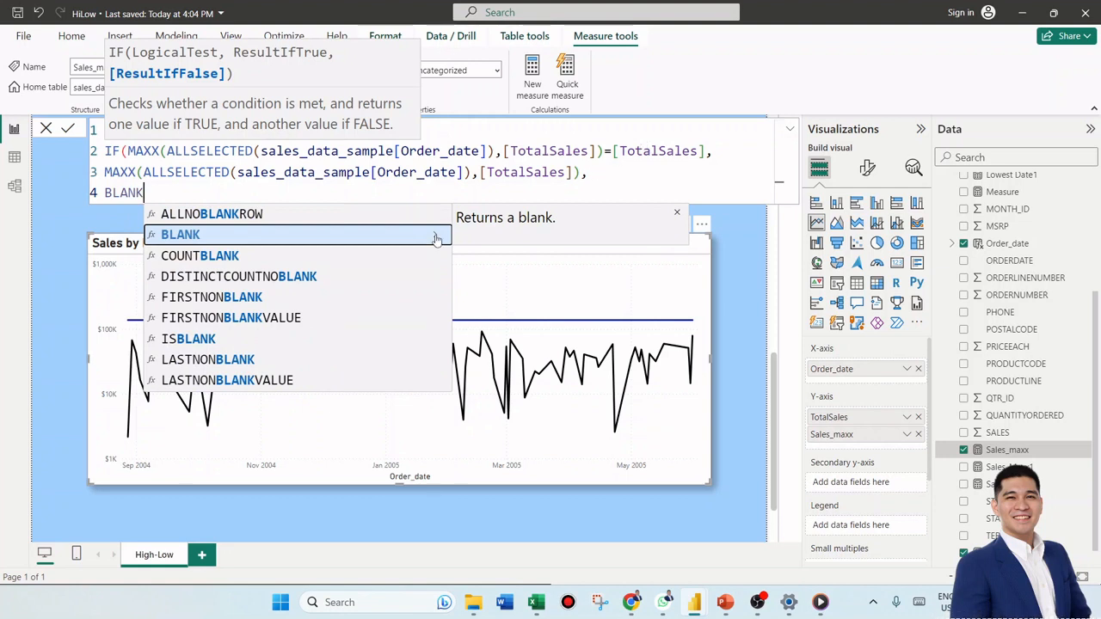
click(382, 235)
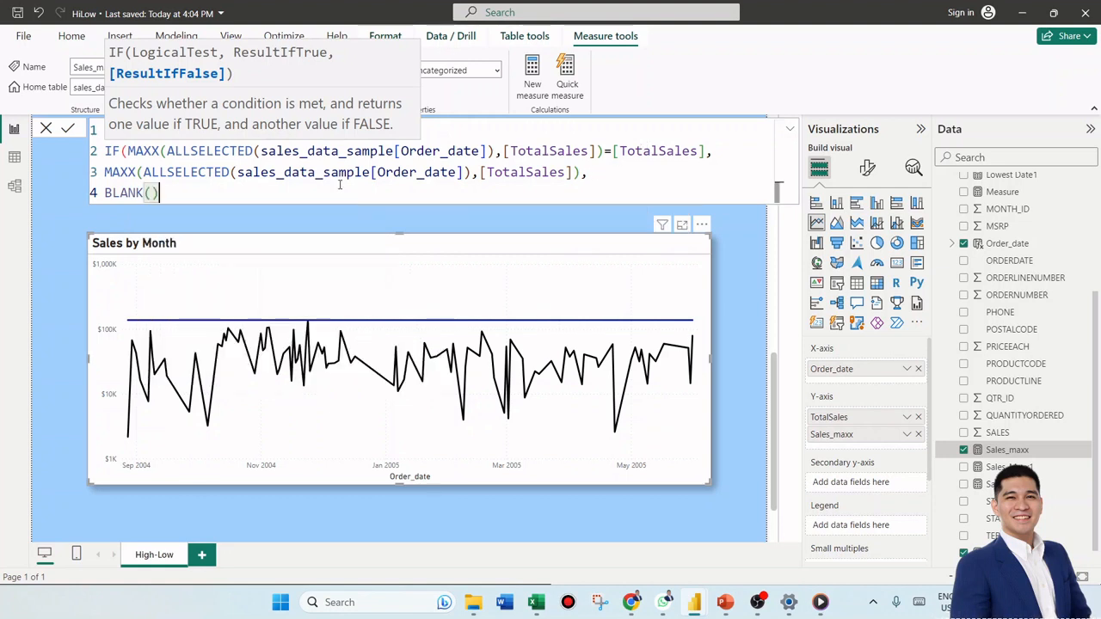
text())
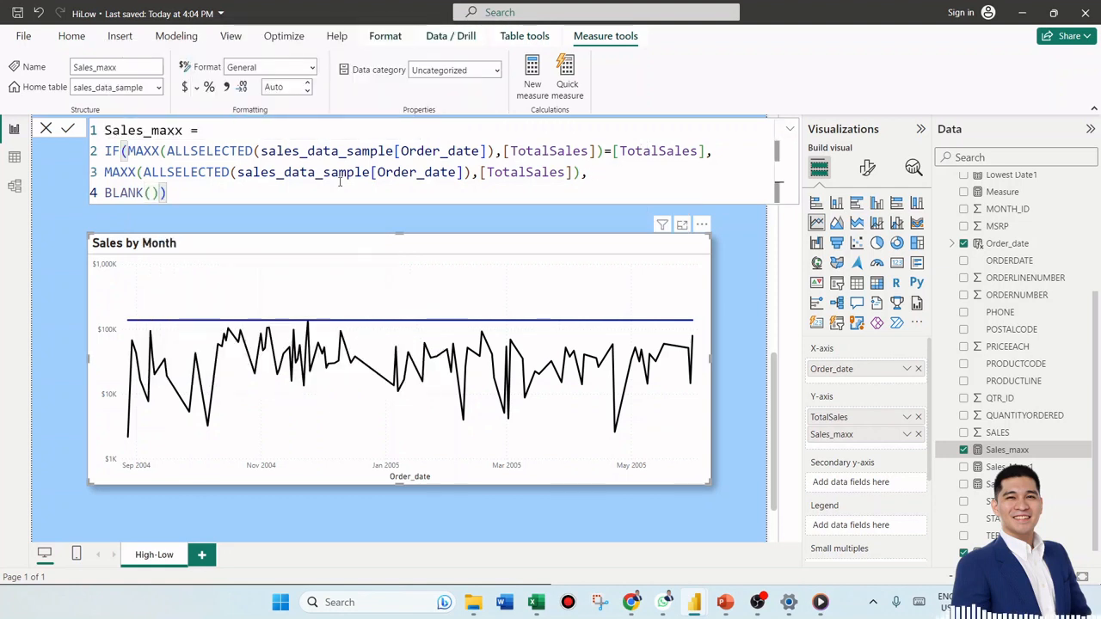
key(Return)
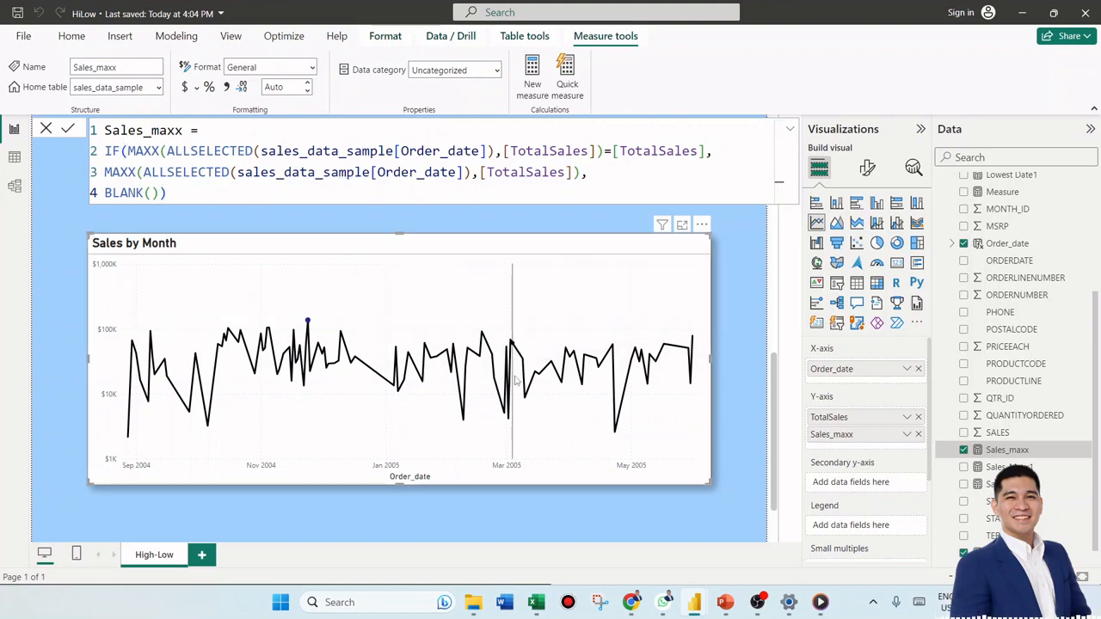
click(675, 215)
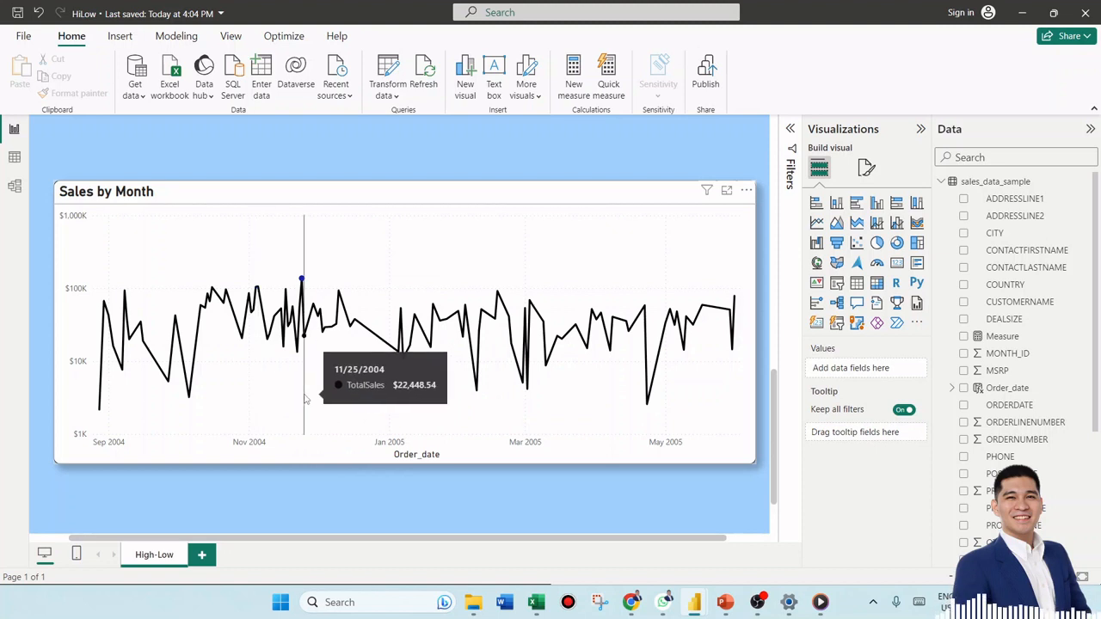
Step: Set the line color of the Sales_maxx series in the Sales by Month chart to bright green
click(581, 197)
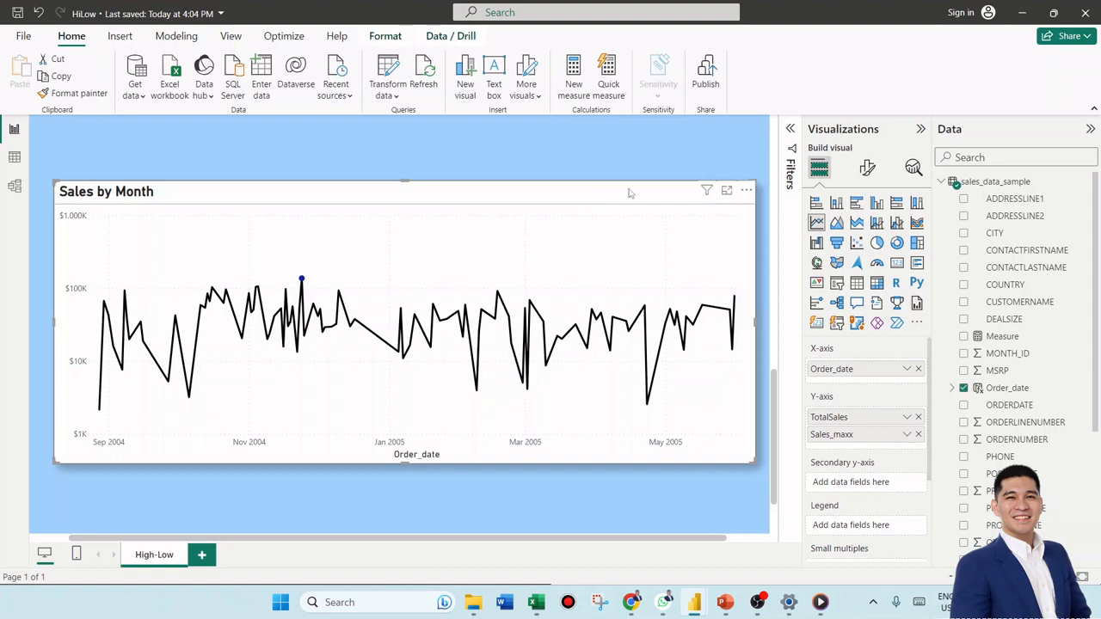
click(866, 169)
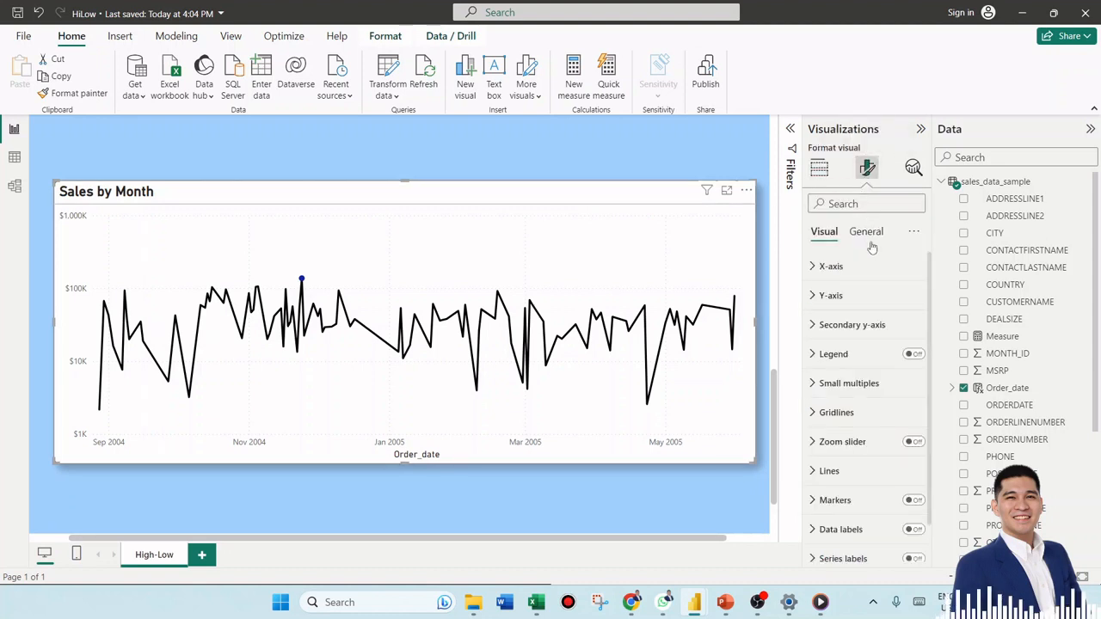
scroll(901, 434, down, 1)
scroll(901, 434, down, 1)
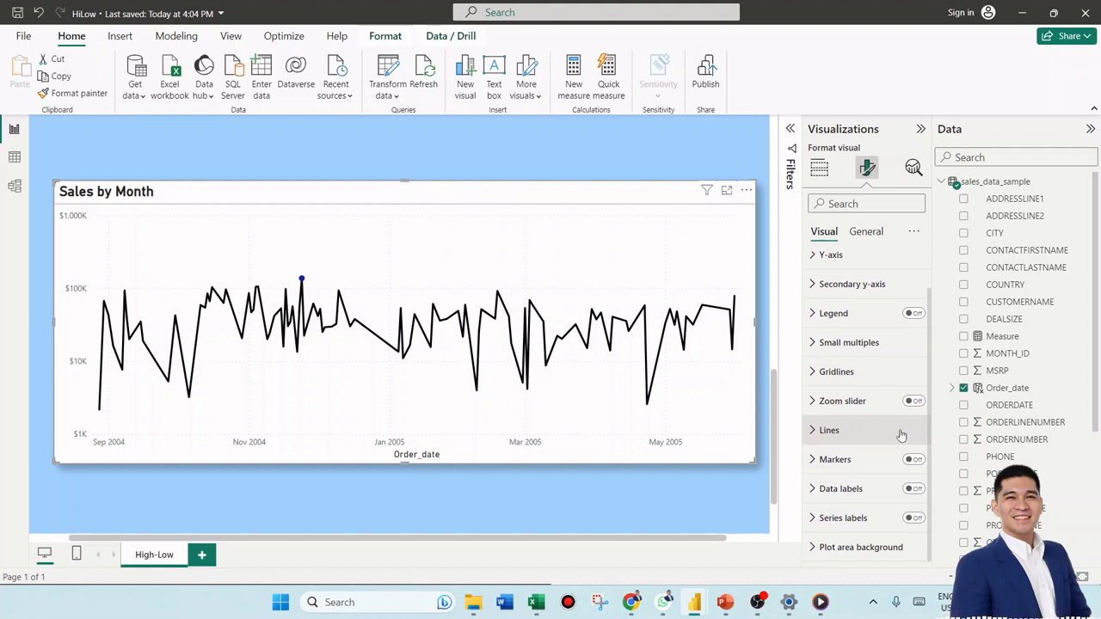
click(840, 430)
scroll(841, 430, down, 2)
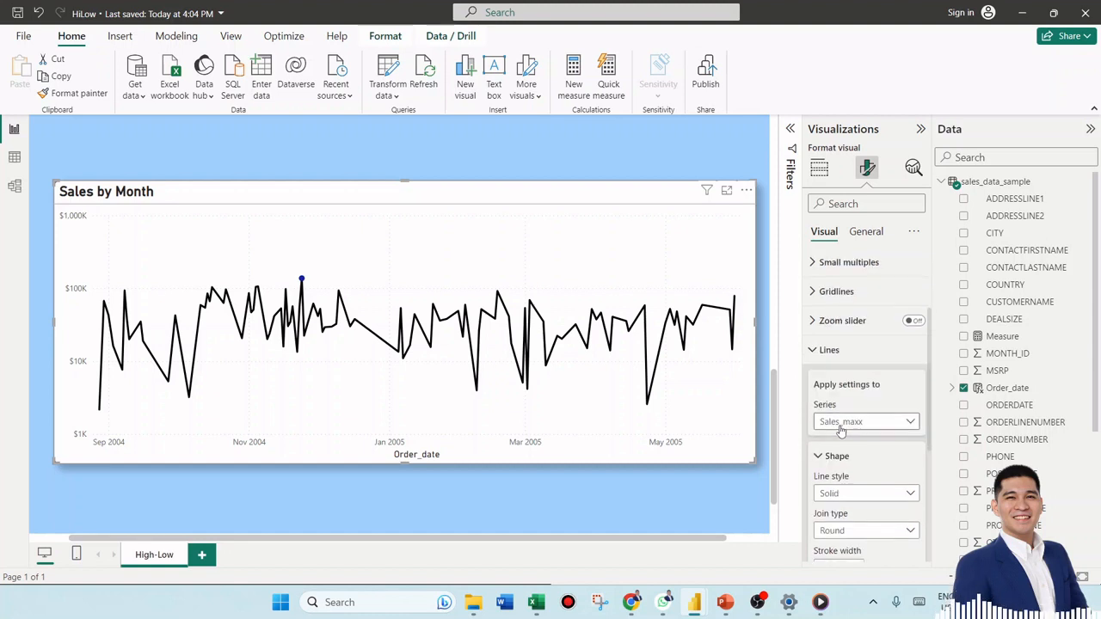
scroll(886, 464, down, 2)
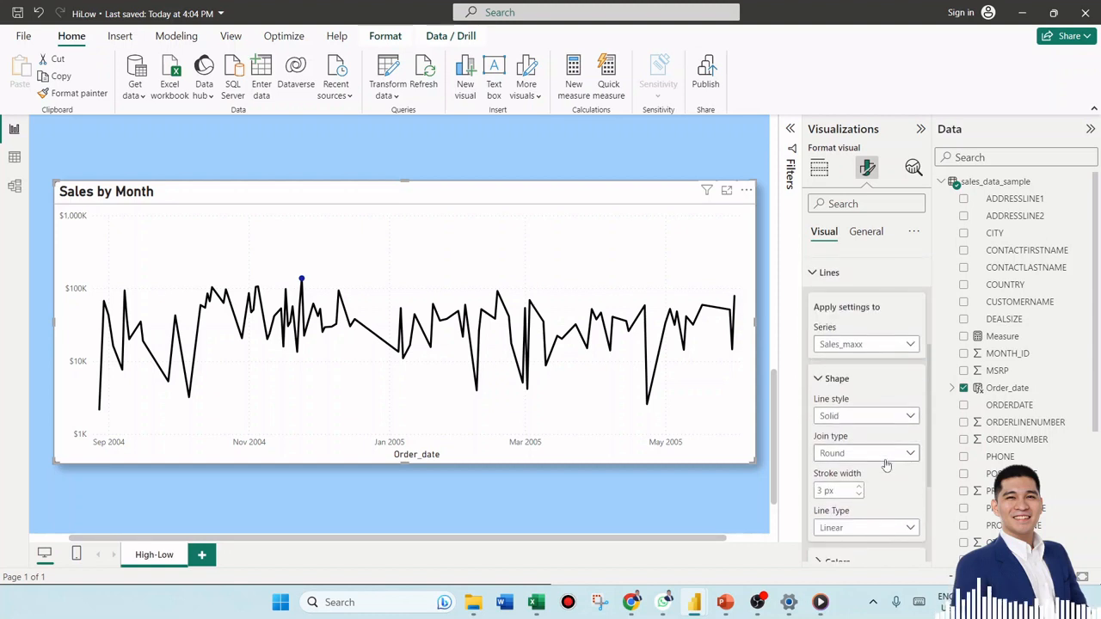
scroll(886, 465, down, 2)
click(870, 456)
scroll(868, 462, down, 2)
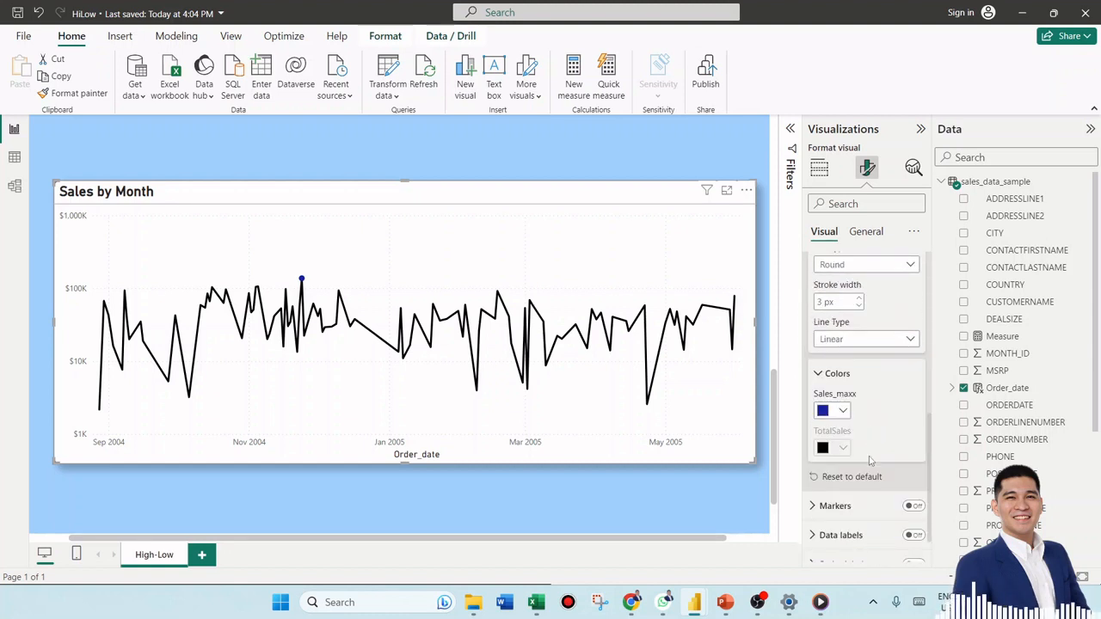
click(830, 411)
click(872, 348)
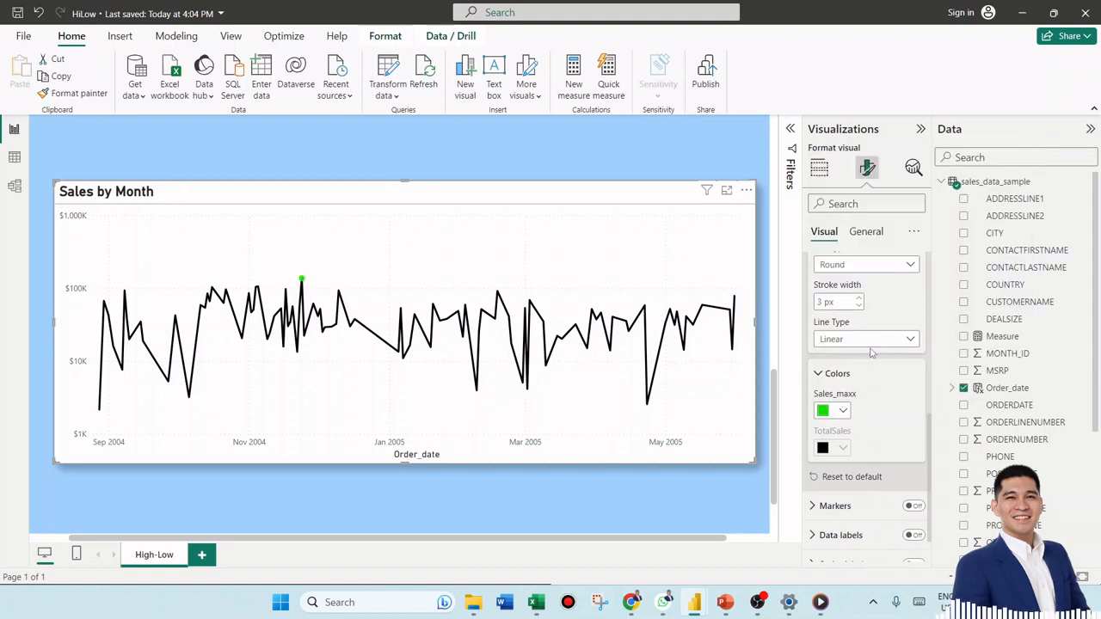
Step: Turn on data labels for the Sales by Month chart
scroll(871, 352, up, 2)
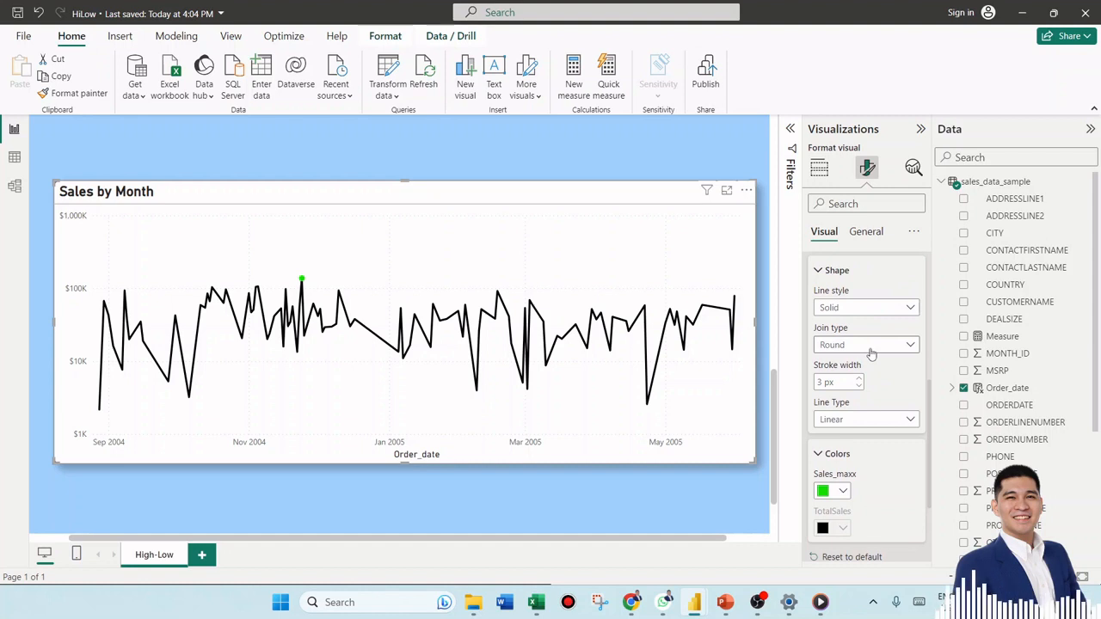
scroll(871, 352, down, 3)
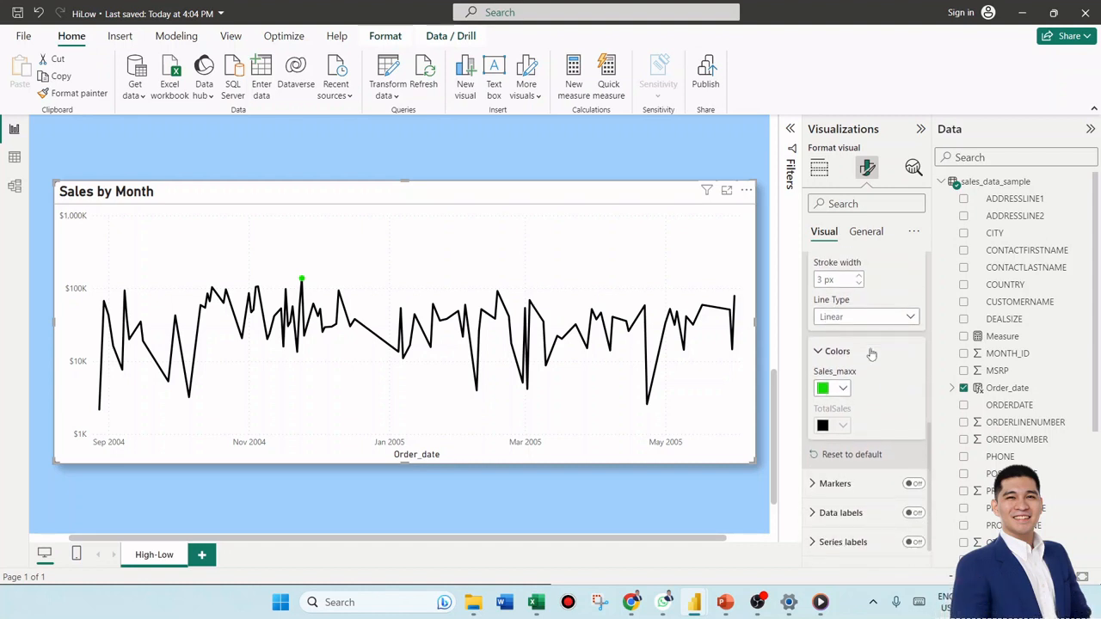
click(913, 489)
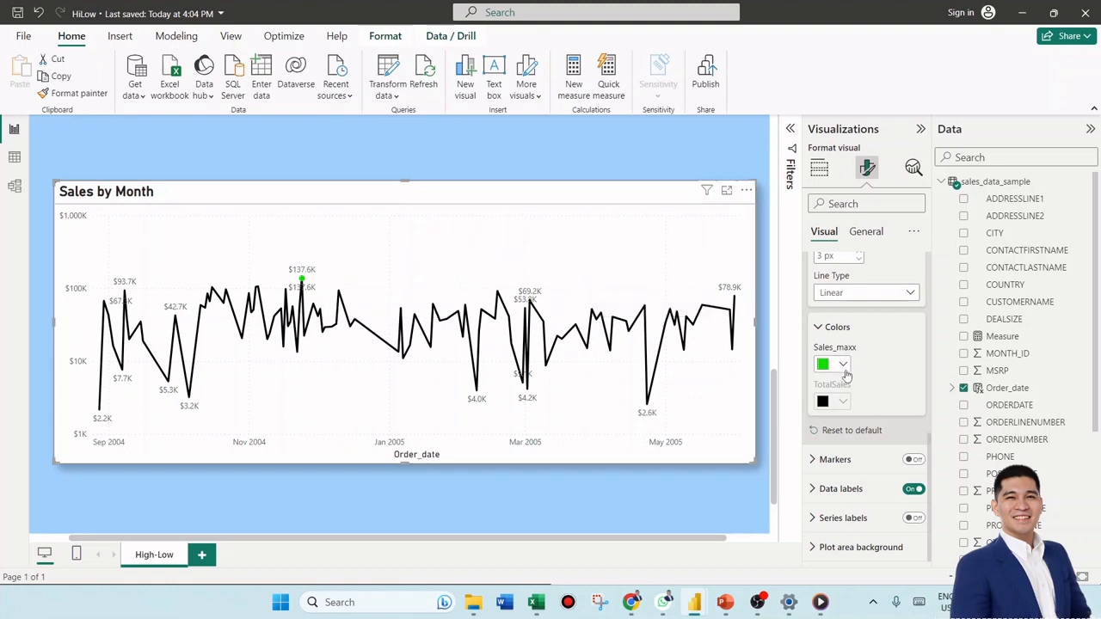
Step: Turn off the data labels for the TotalSales series only
click(835, 489)
scroll(832, 490, down, 3)
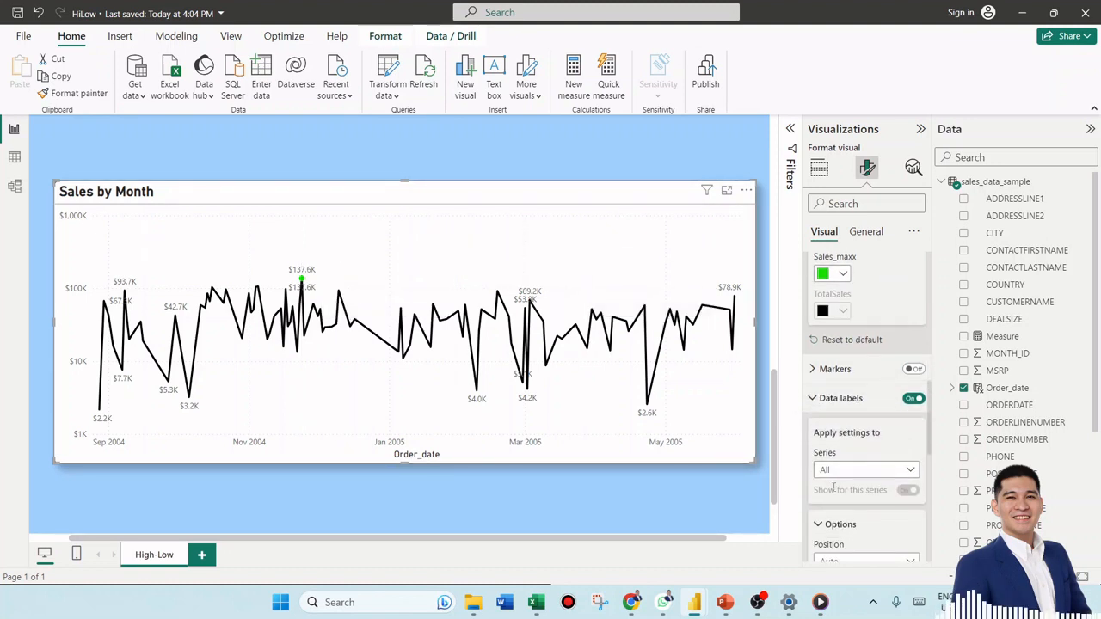
scroll(832, 490, down, 1)
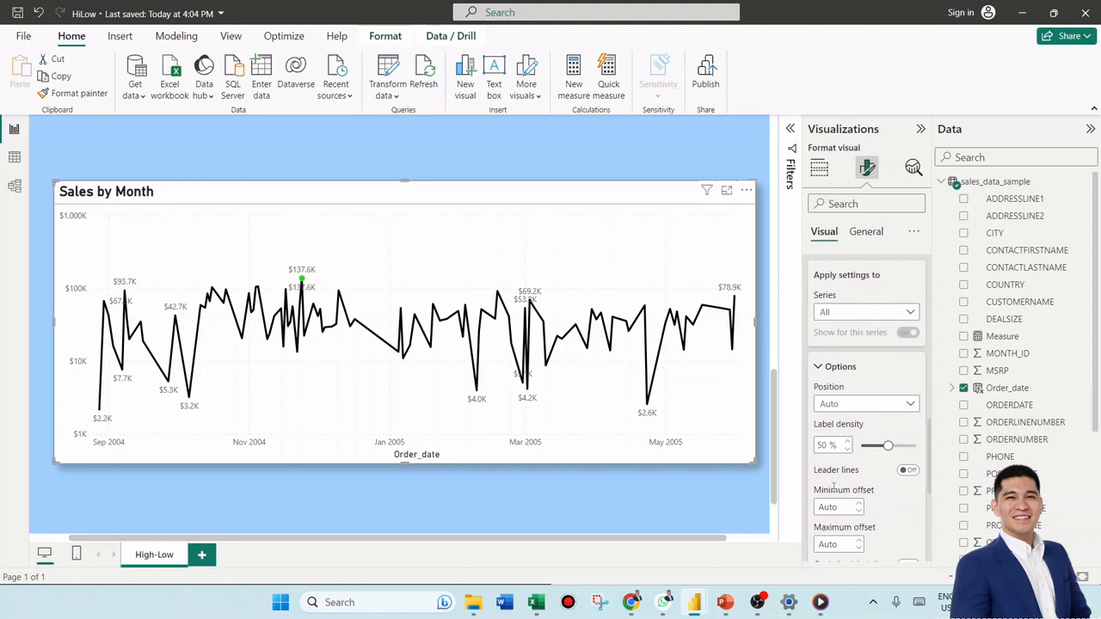
click(832, 311)
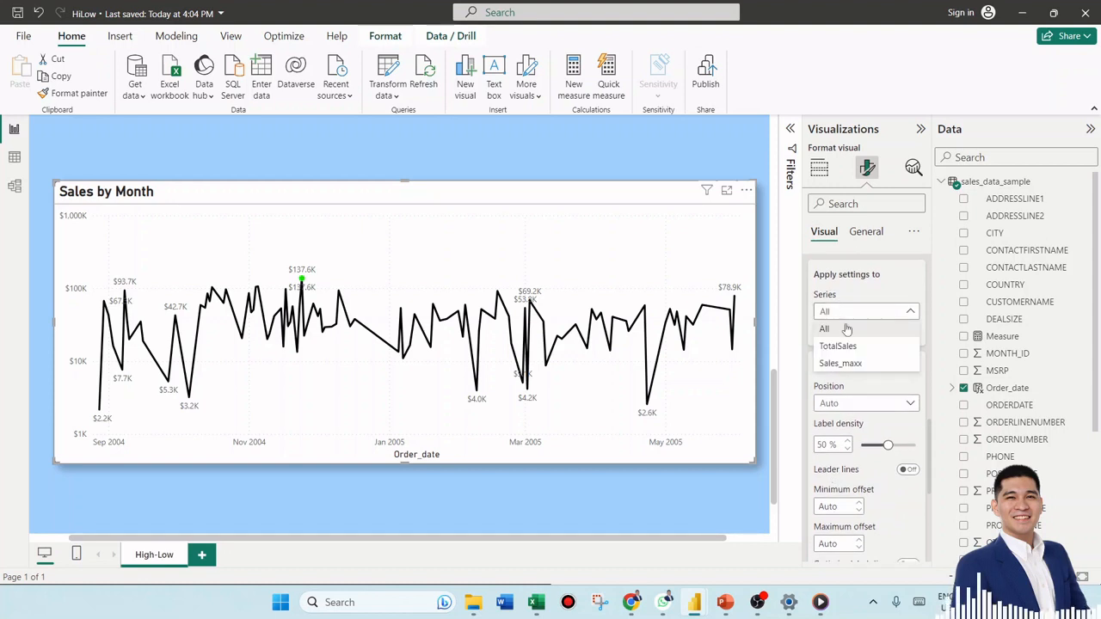
click(848, 344)
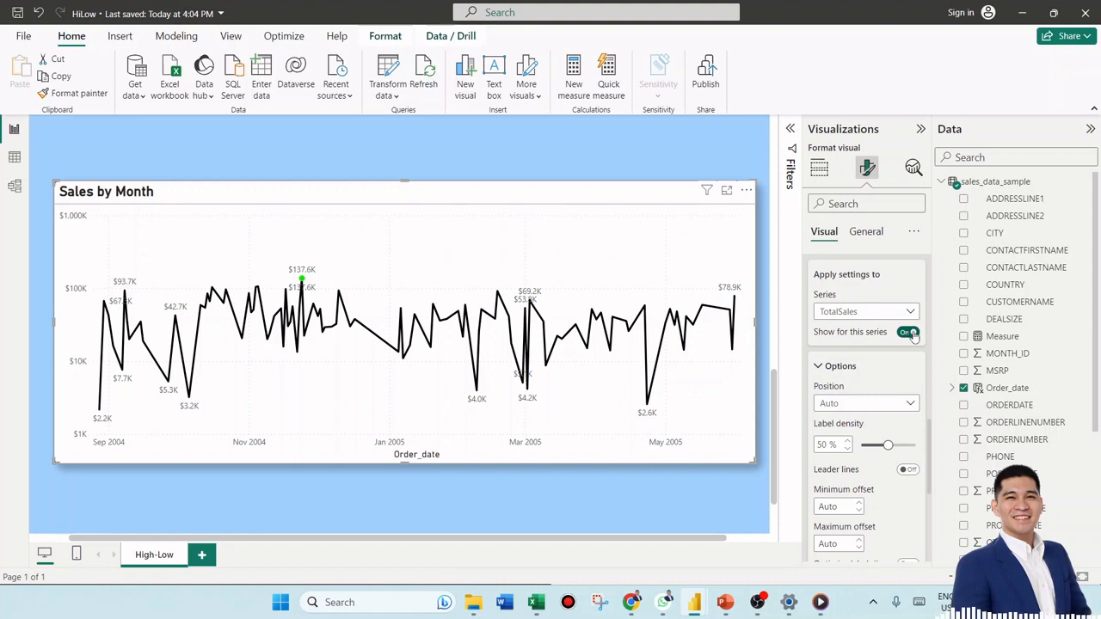
click(910, 332)
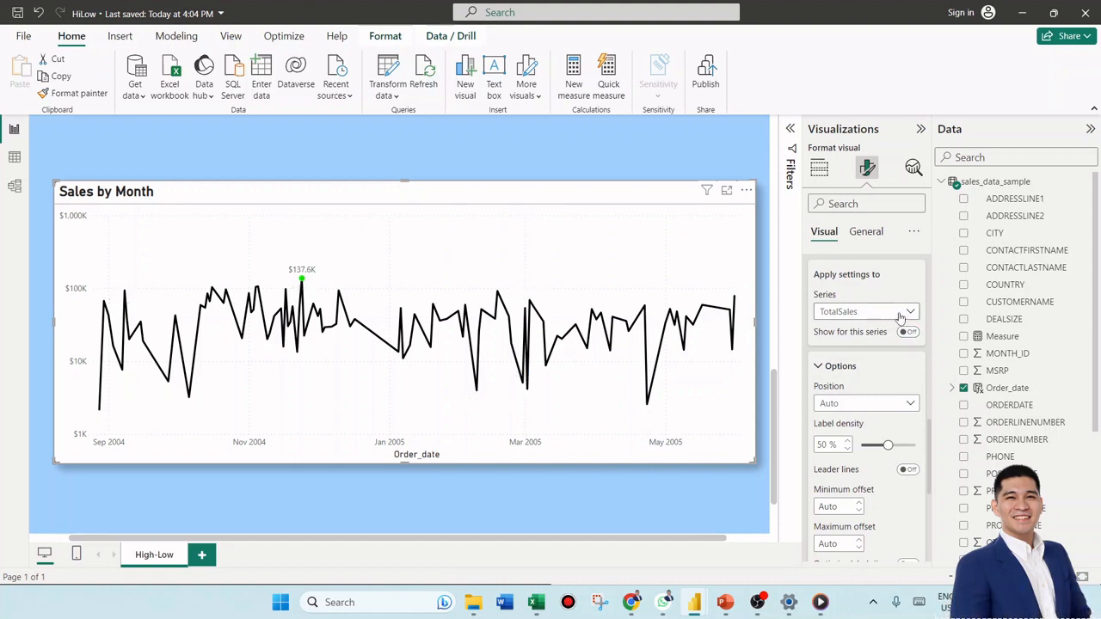
Step: Apply the data label settings to the Sales_maxx series and turn on its label background
click(900, 314)
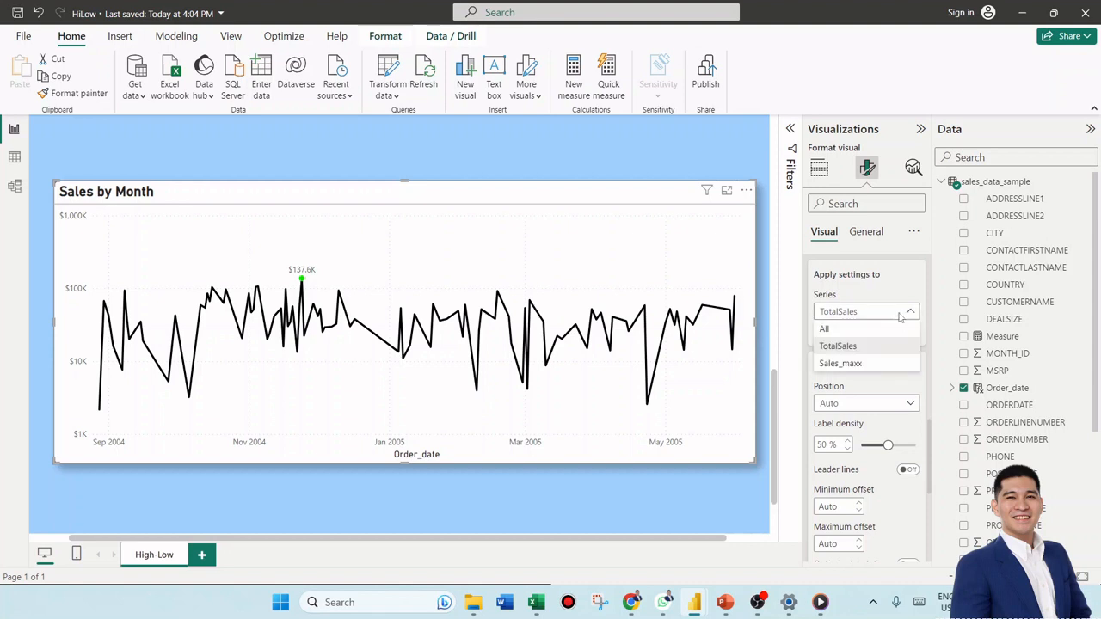
click(849, 363)
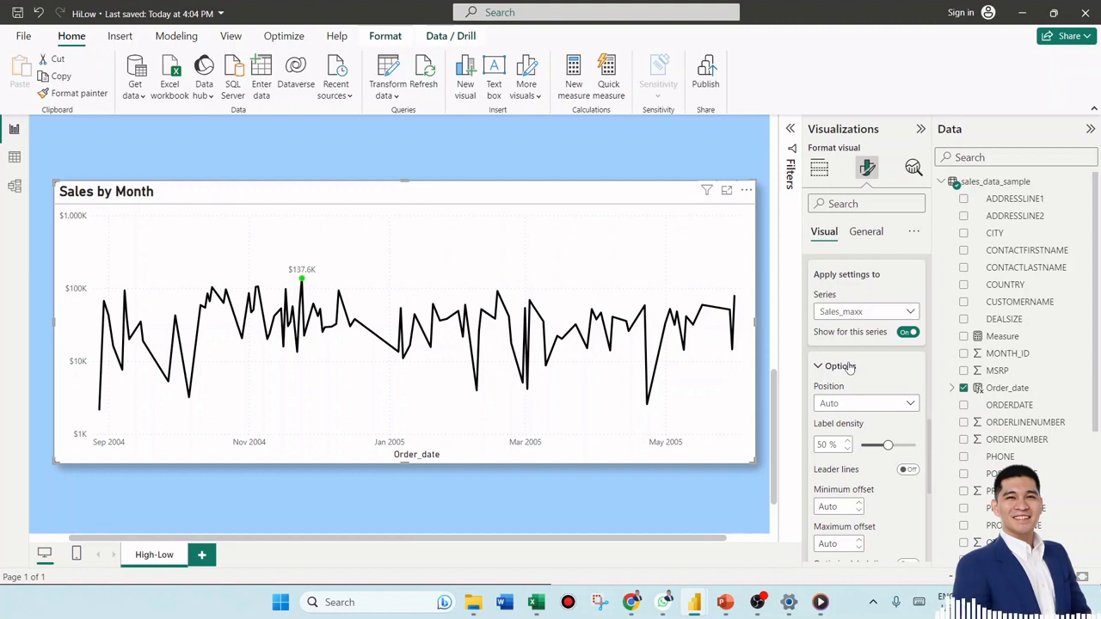
scroll(849, 366, down, 5)
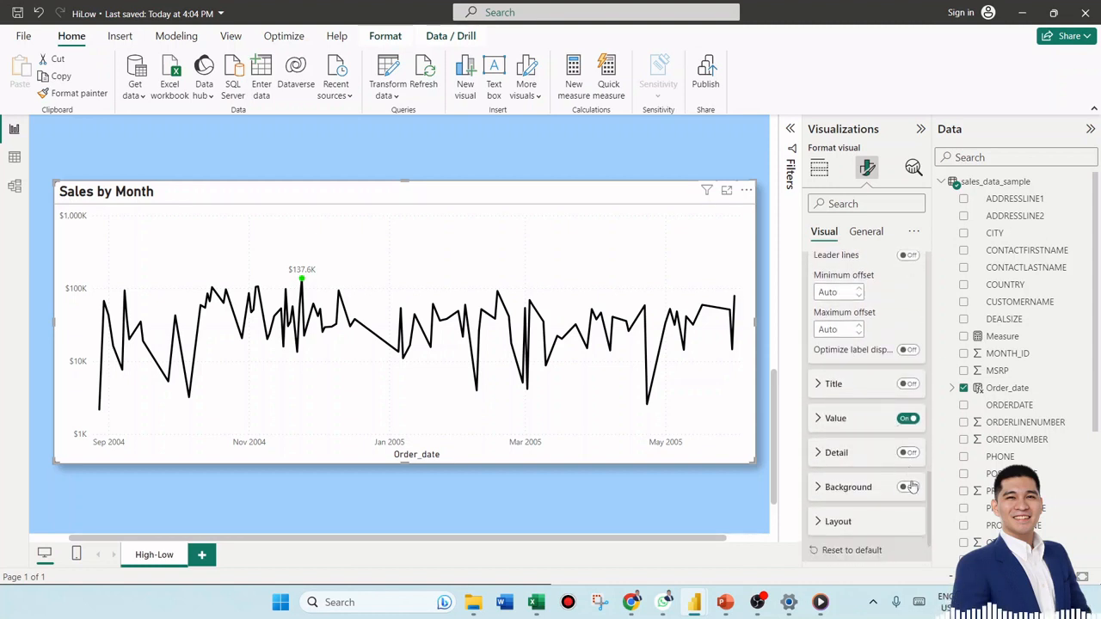
click(910, 487)
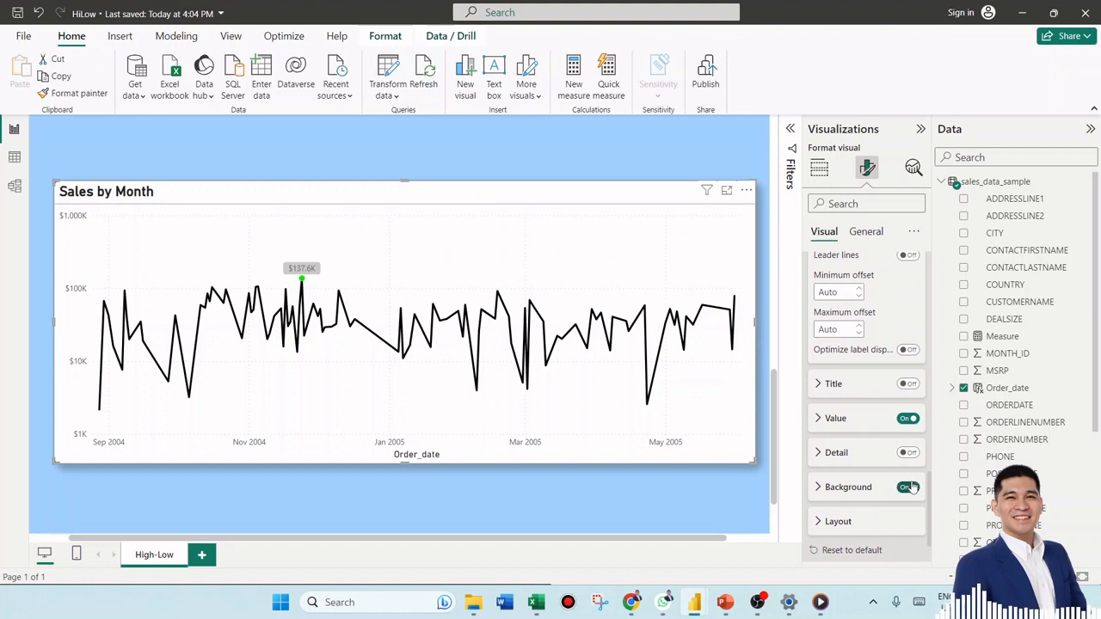
Step: Set the background color of the Sales_maxx data label to the recent bright green
click(862, 487)
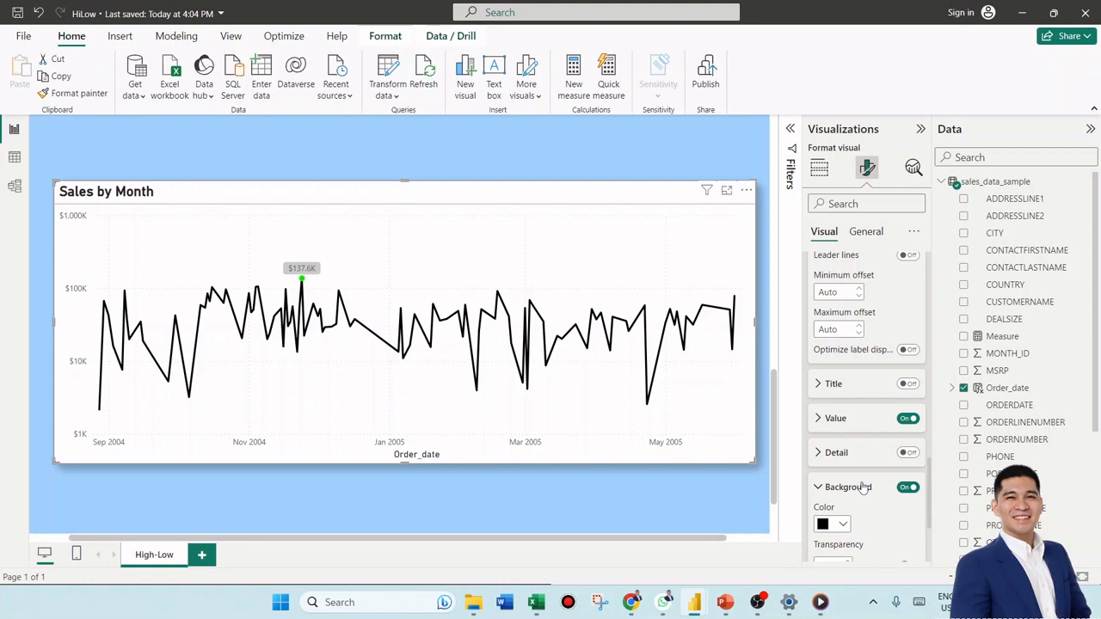
scroll(863, 488, down, 2)
click(836, 445)
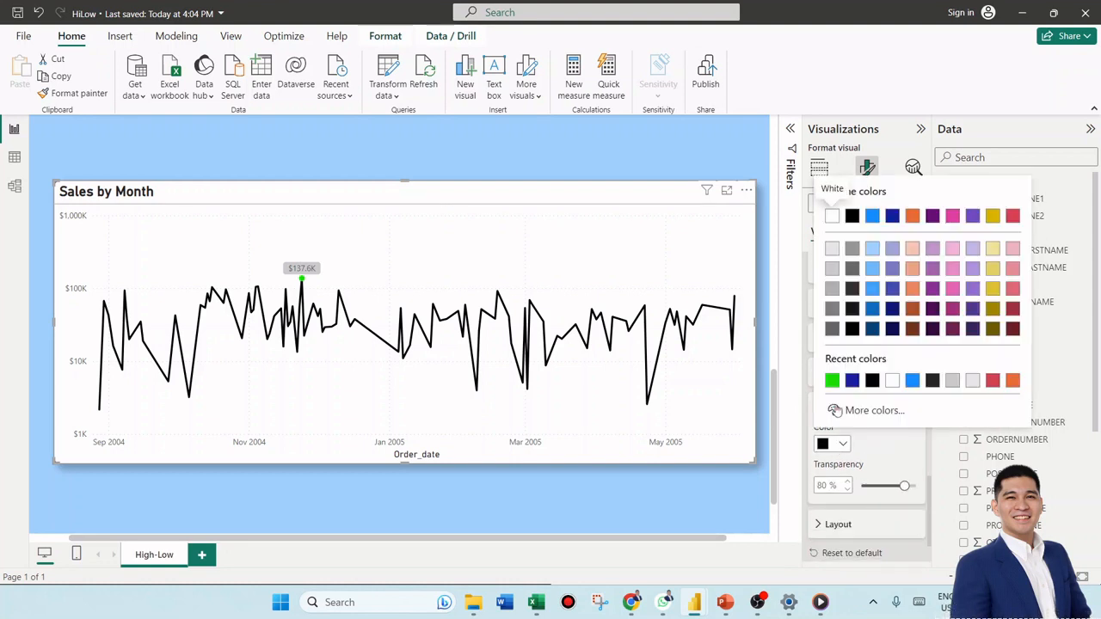
click(831, 380)
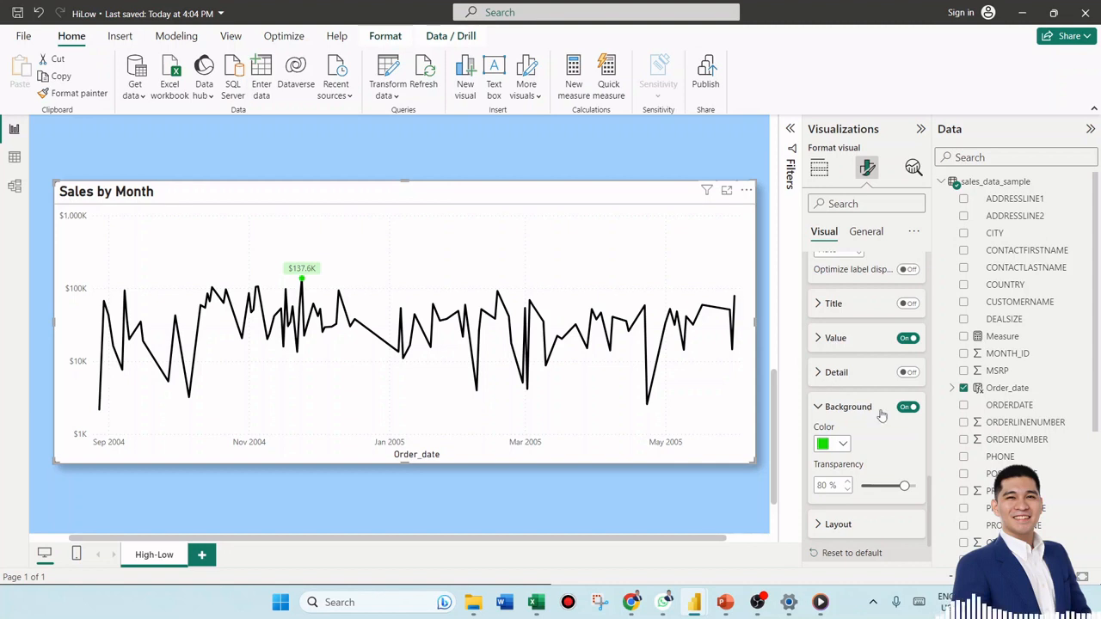
Step: Turn on the title of the Sales_maxx data label and set its content to Custom
scroll(886, 445, up, 1)
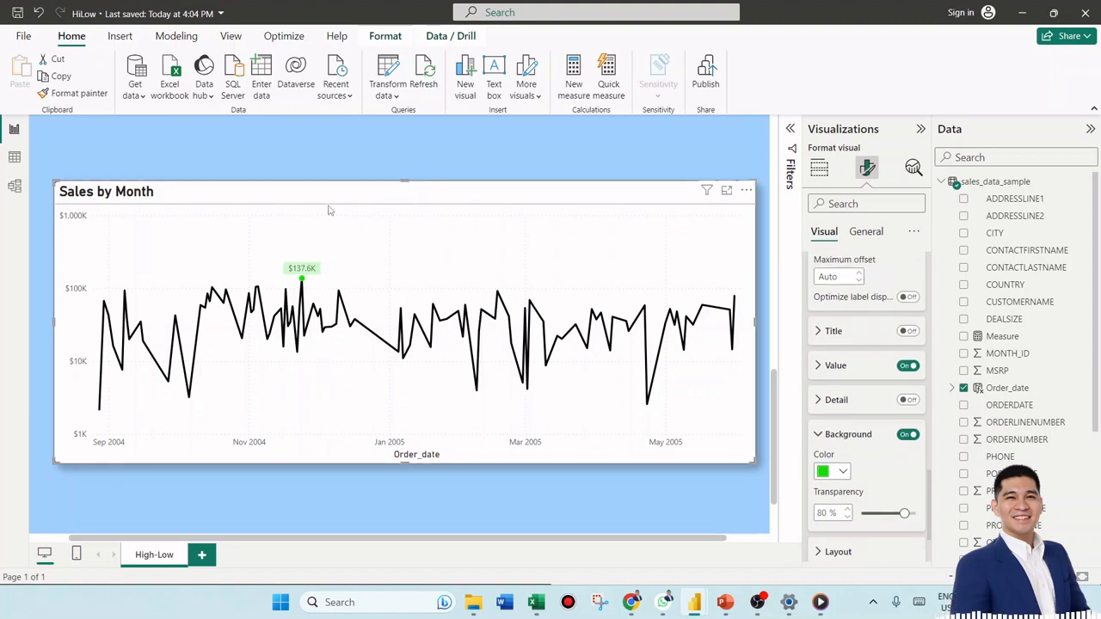
click(908, 332)
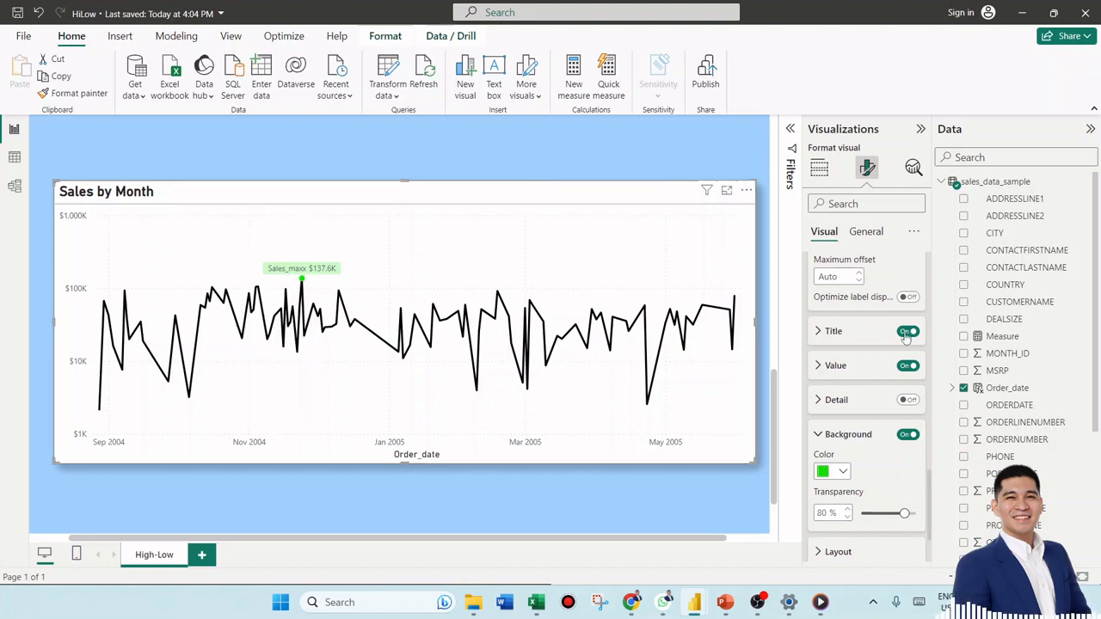
click(835, 334)
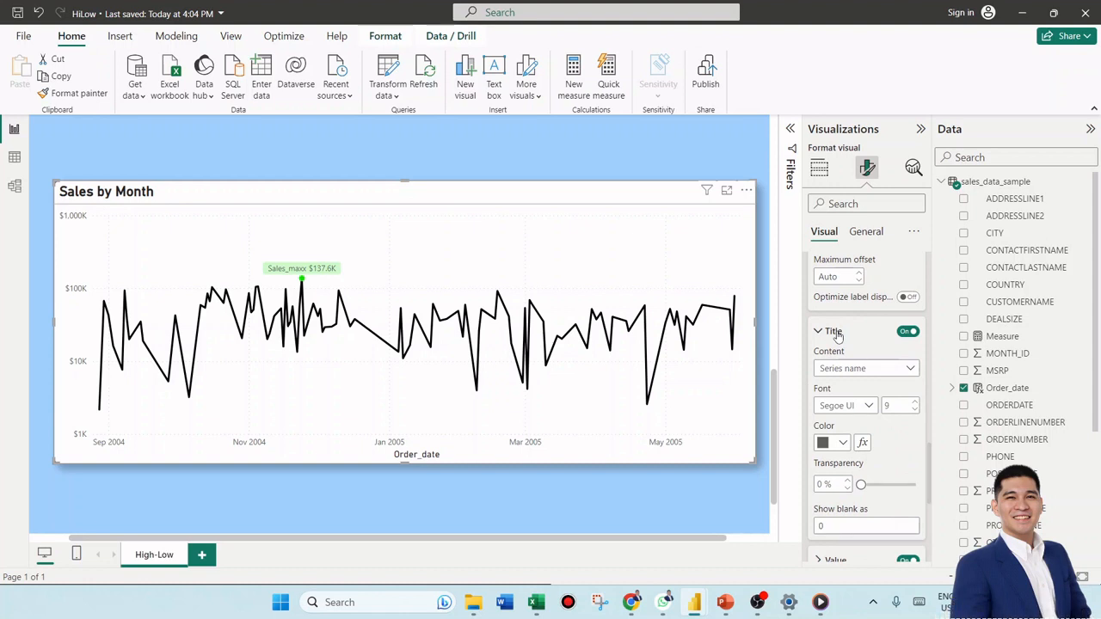
click(853, 370)
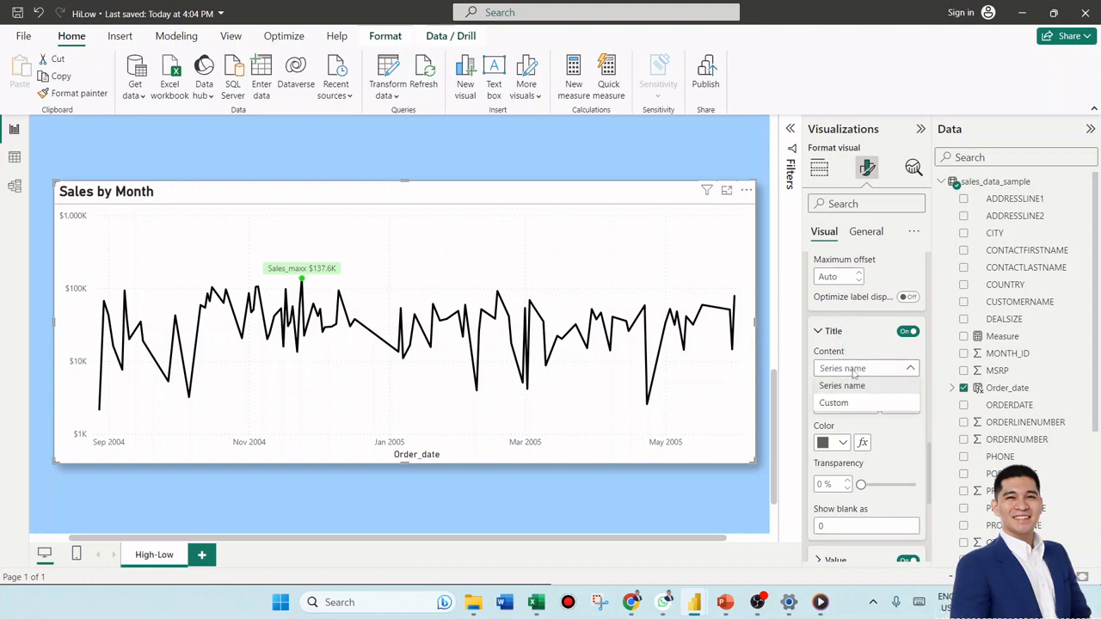
click(838, 403)
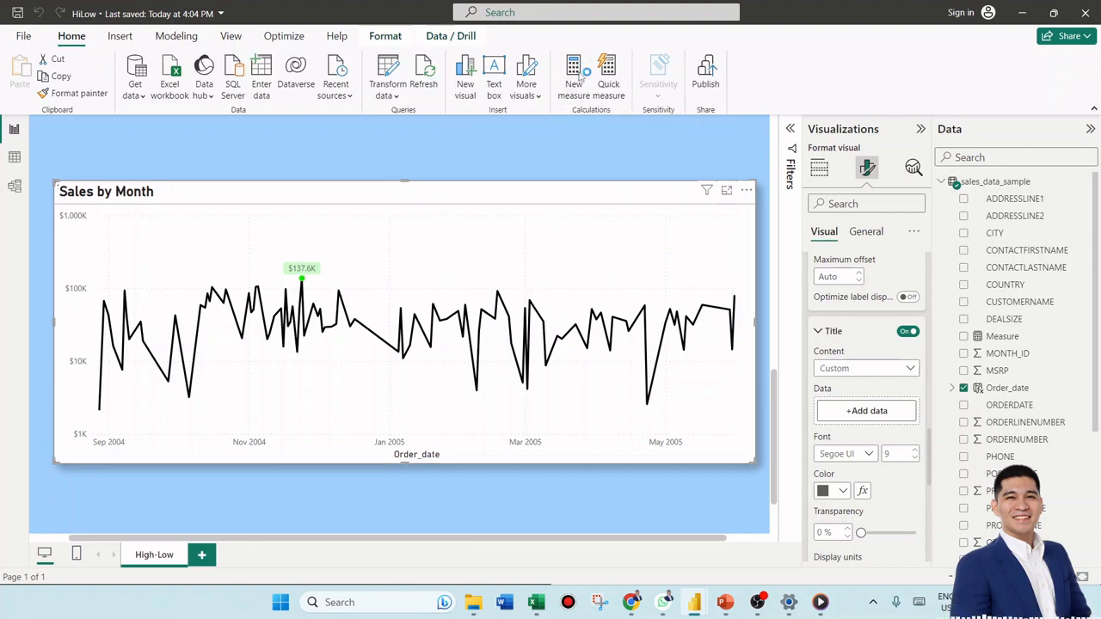
Step: Create the measure Highest Sales Date = "Date with Highest Sales:"
click(579, 77)
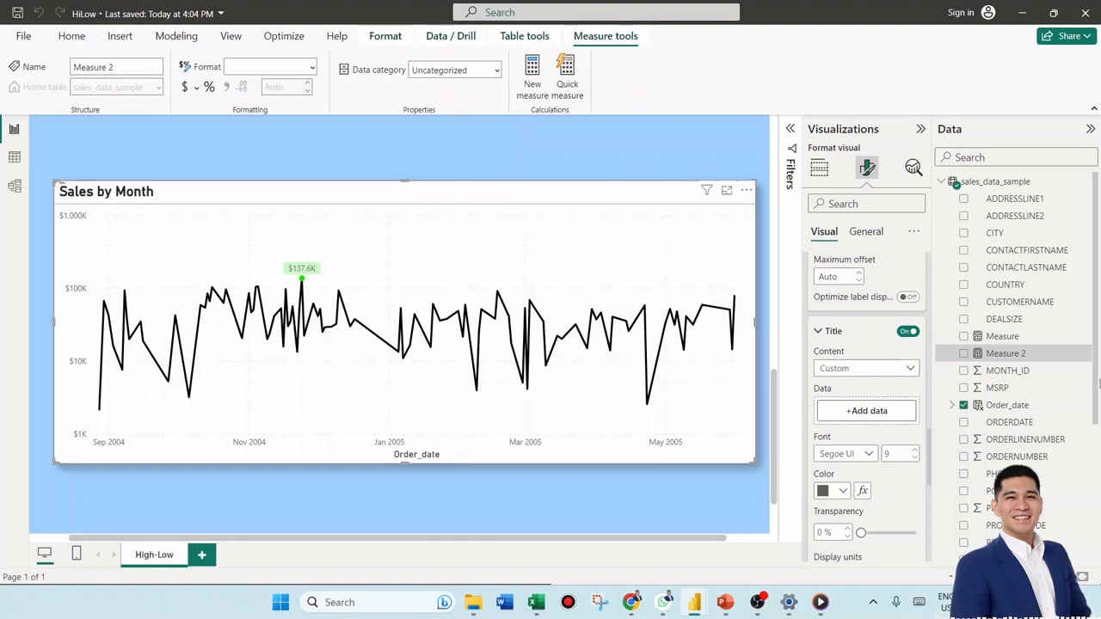
text(Highest)
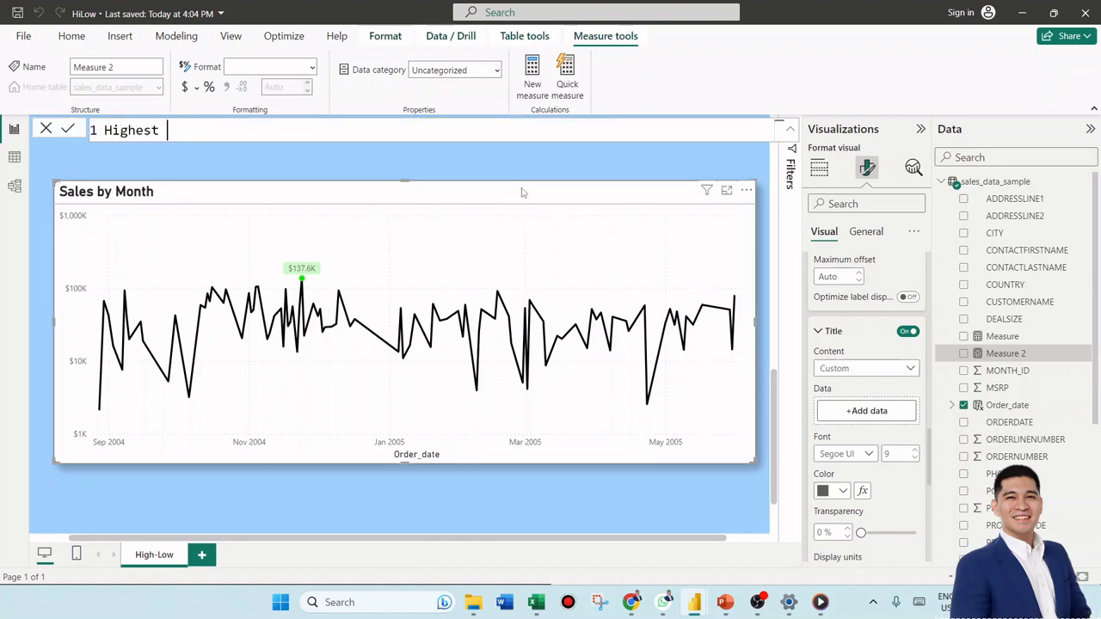
text( Sales Date = "D)
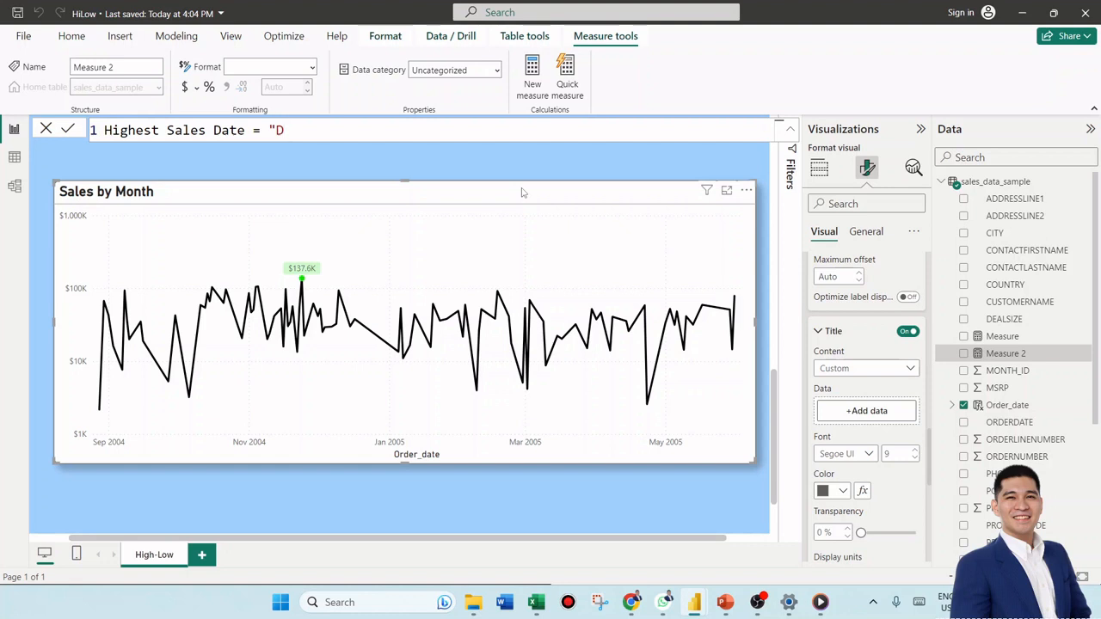
text(ate w)
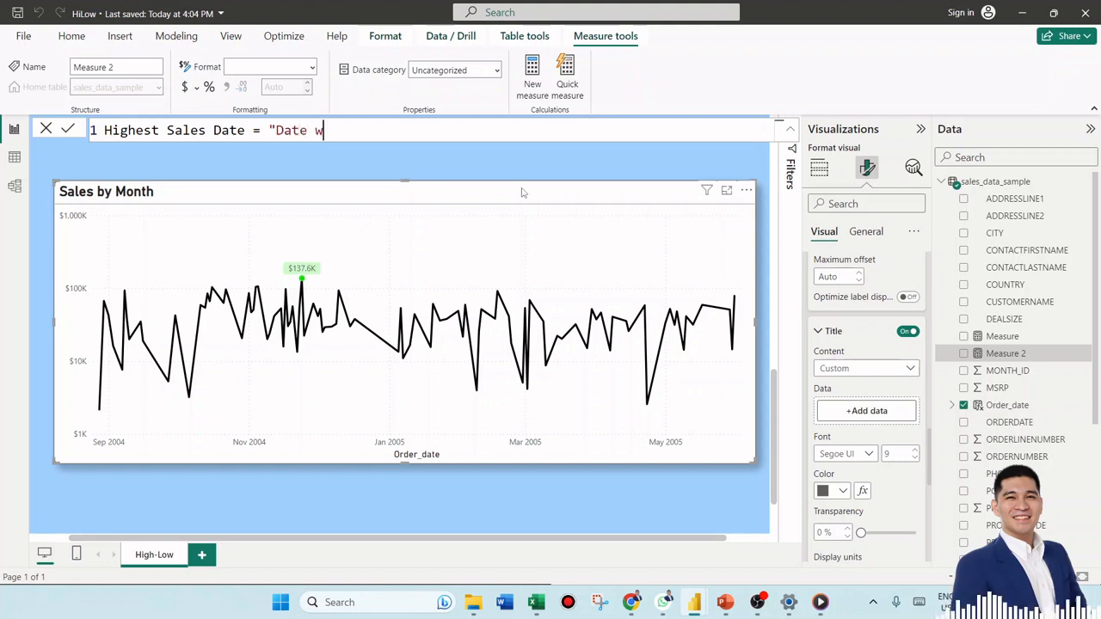
text(ith Hi)
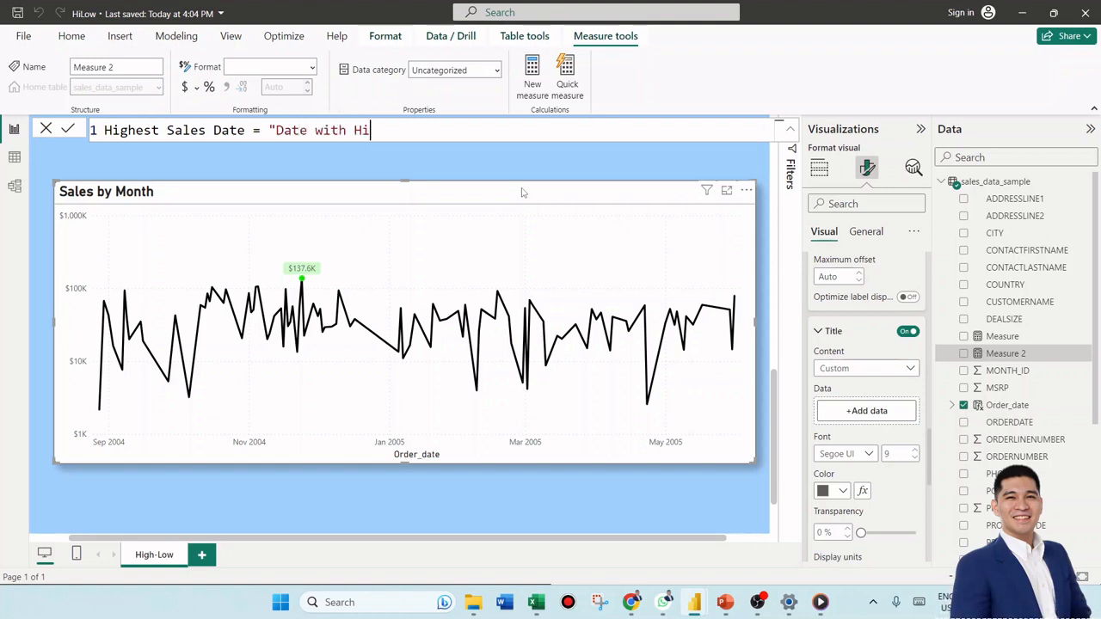
text(ghest Sales)
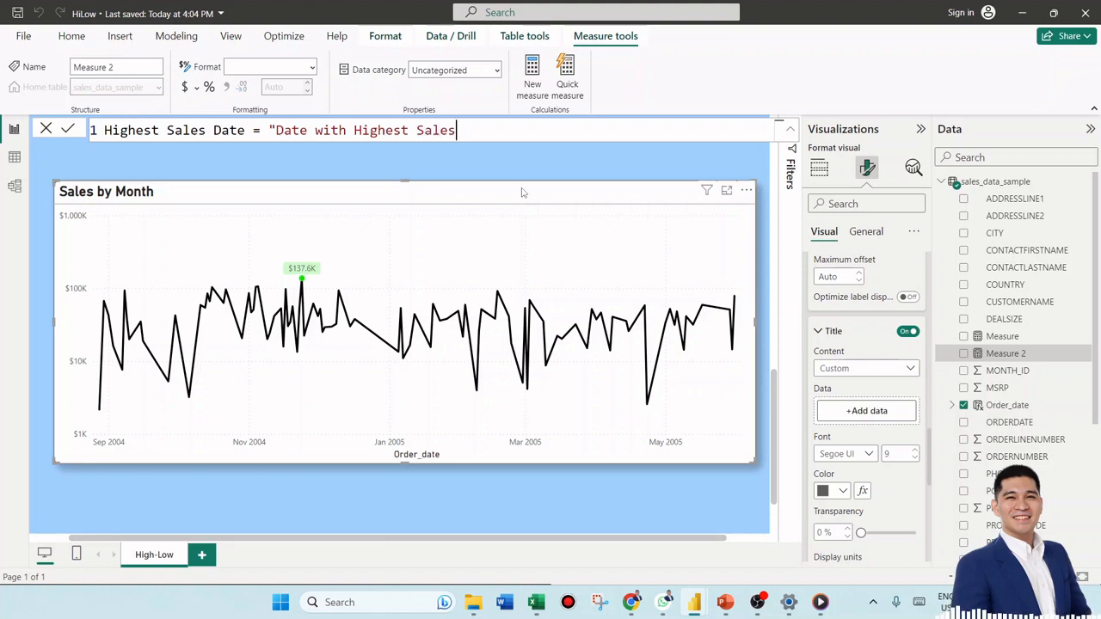
text(:)
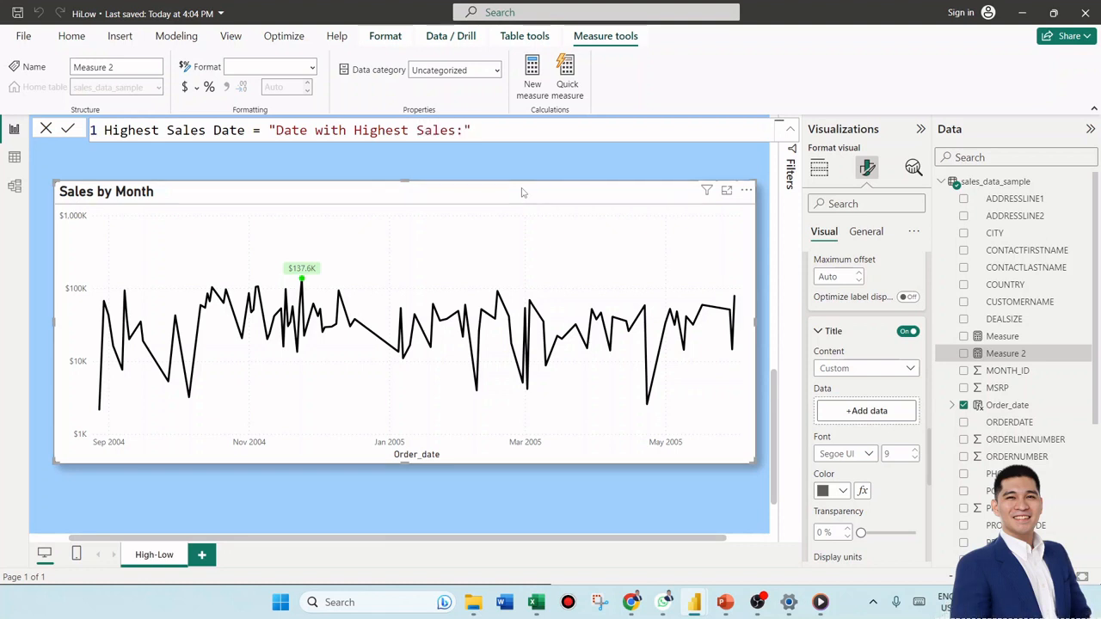
key(Return)
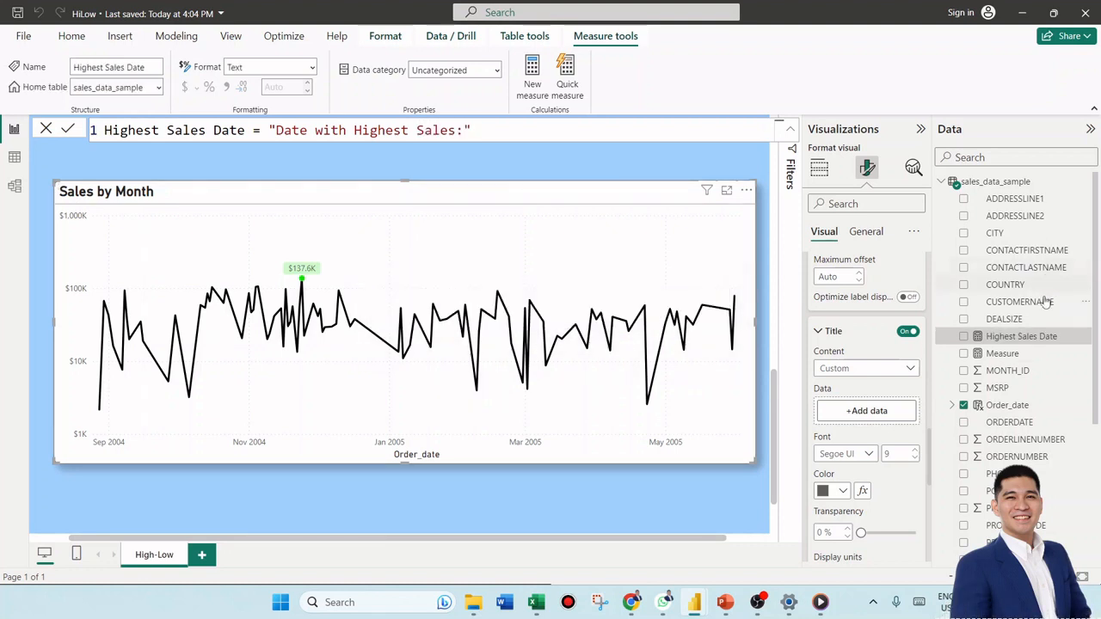
Step: Assign the Highest Sales Date measure as the custom title data of the Sales_maxx data label
drag(1034, 341, 860, 414)
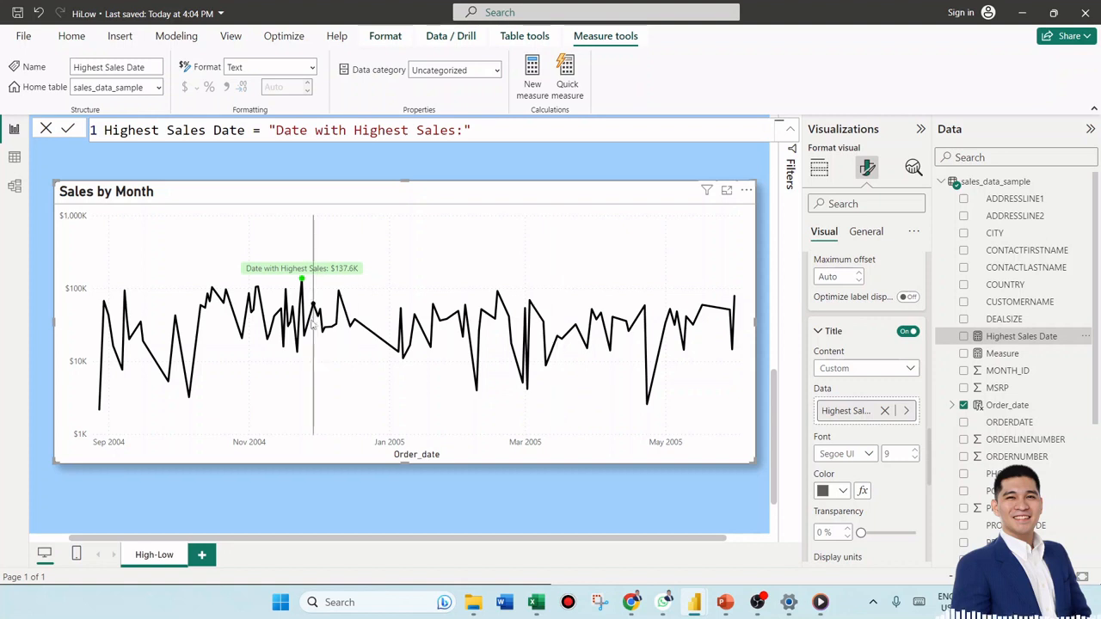
mouse_move(429, 306)
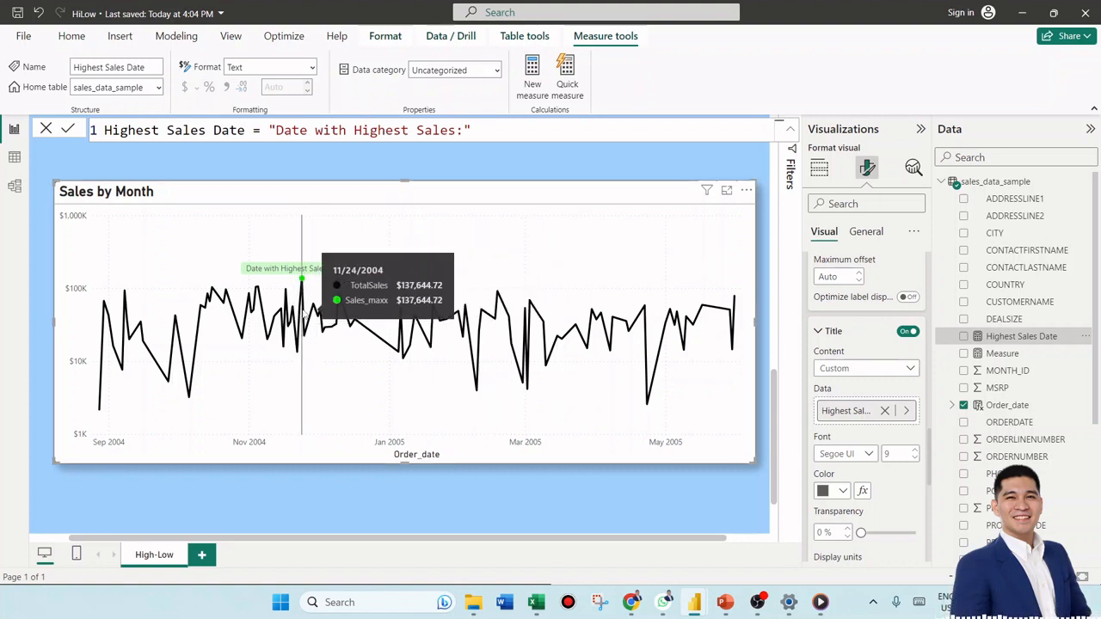
click(830, 332)
Step: Make the value text of the Sales_maxx data label bold
scroll(869, 491, down, 1)
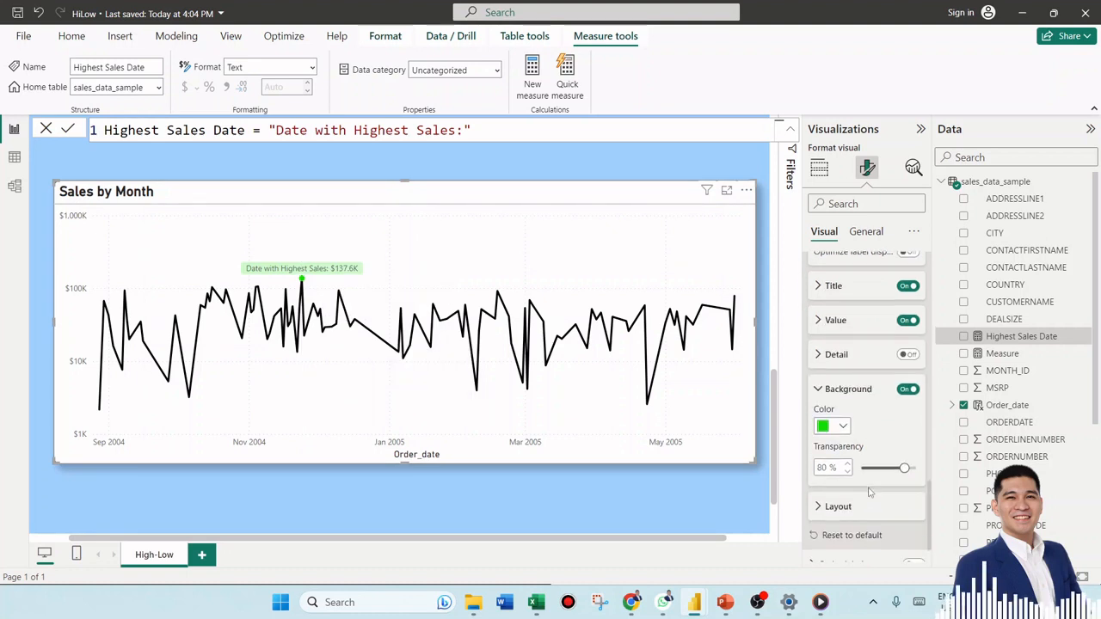
scroll(869, 491, up, 8)
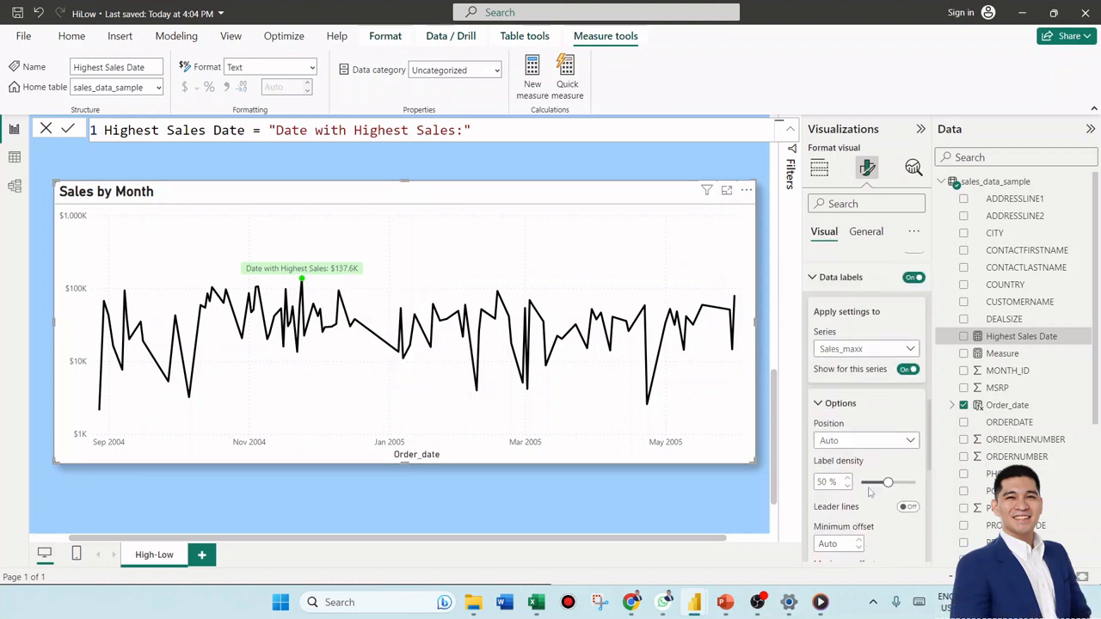
scroll(868, 488, down, 6)
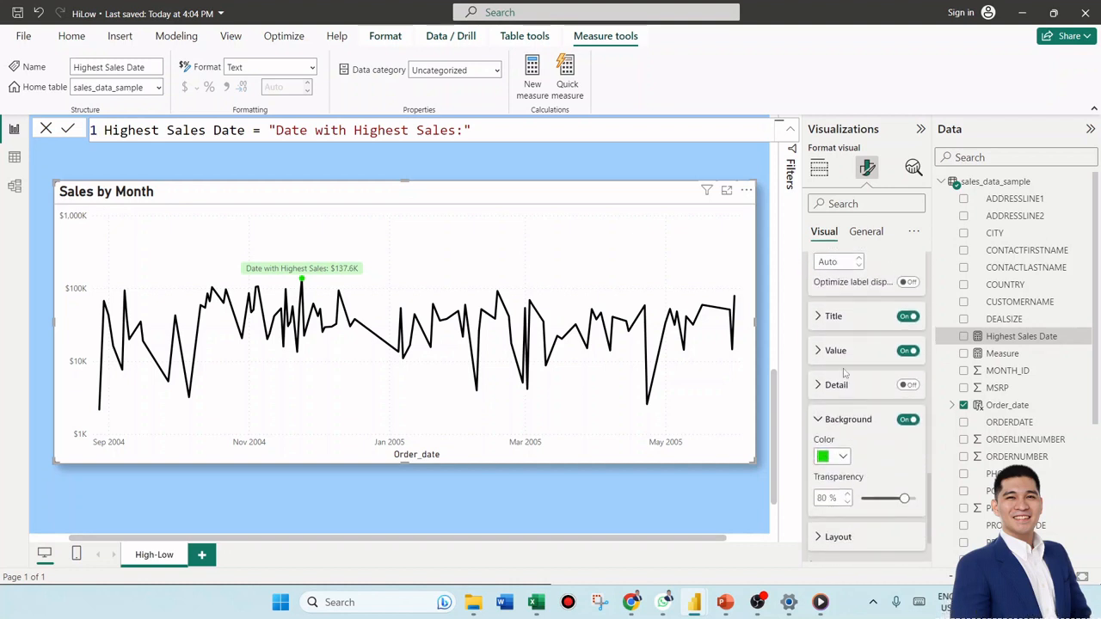
click(841, 352)
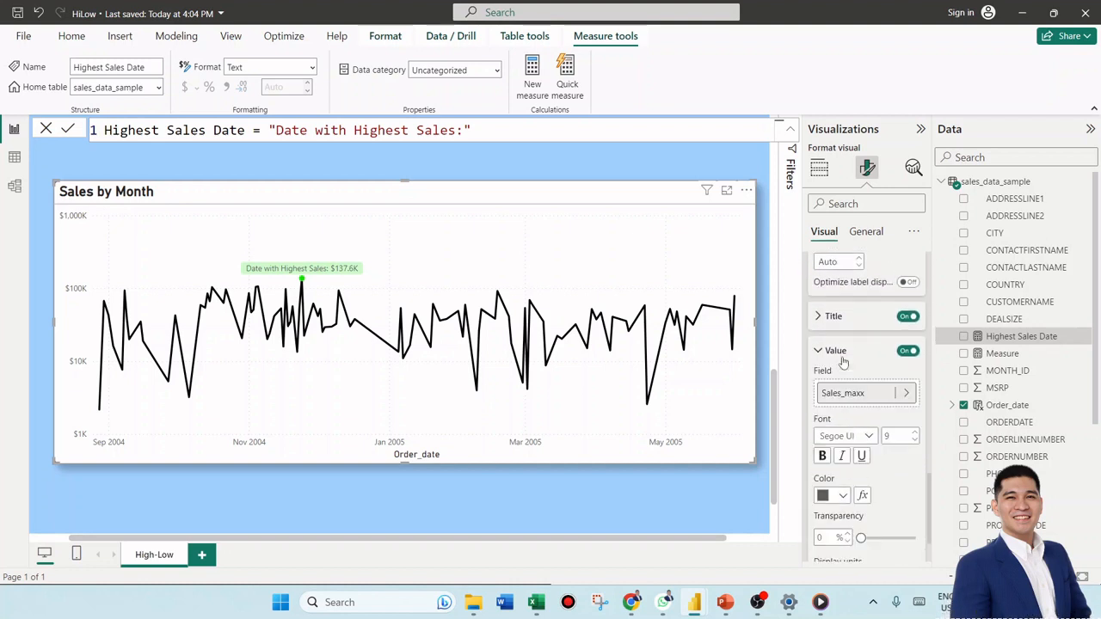
click(823, 457)
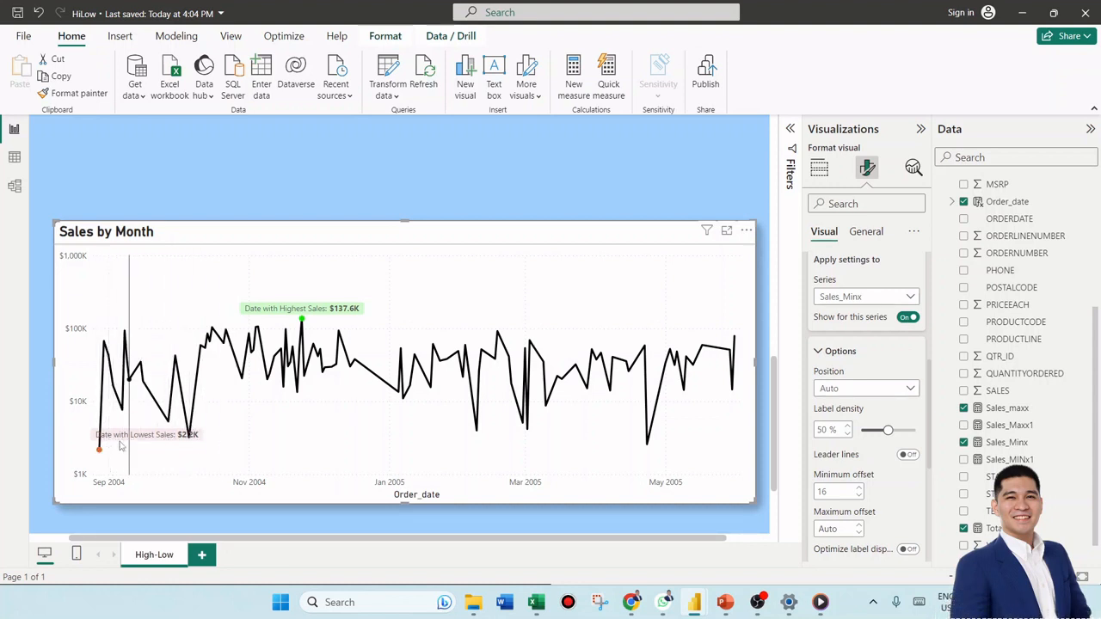
Step: Set the position of the Sales_Minx data label to Under
mouse_move(187, 435)
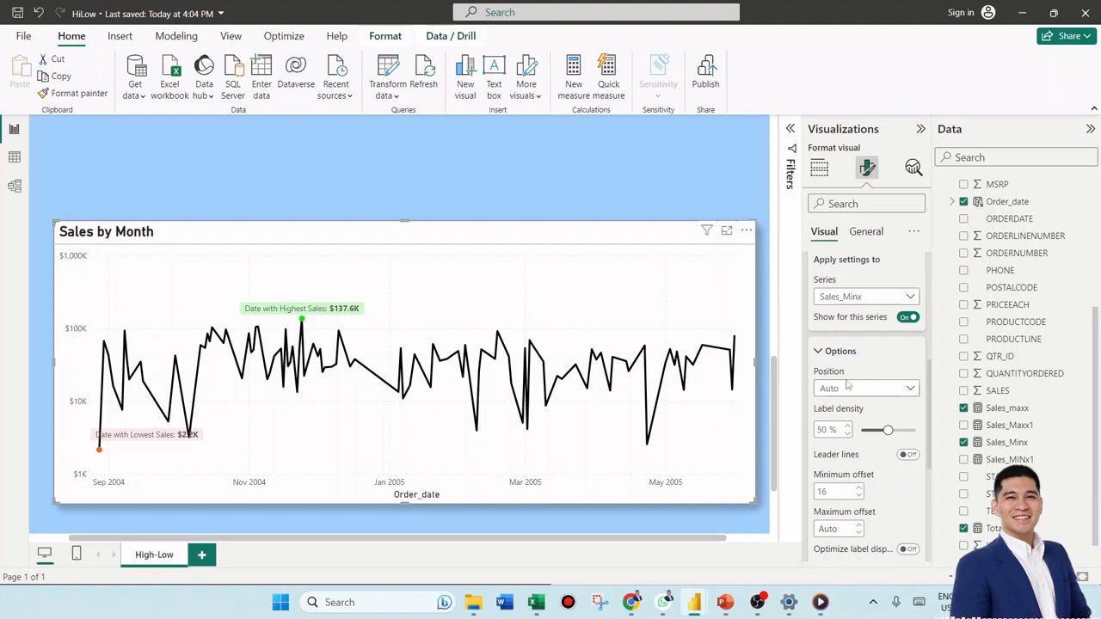
scroll(868, 419, down, 1)
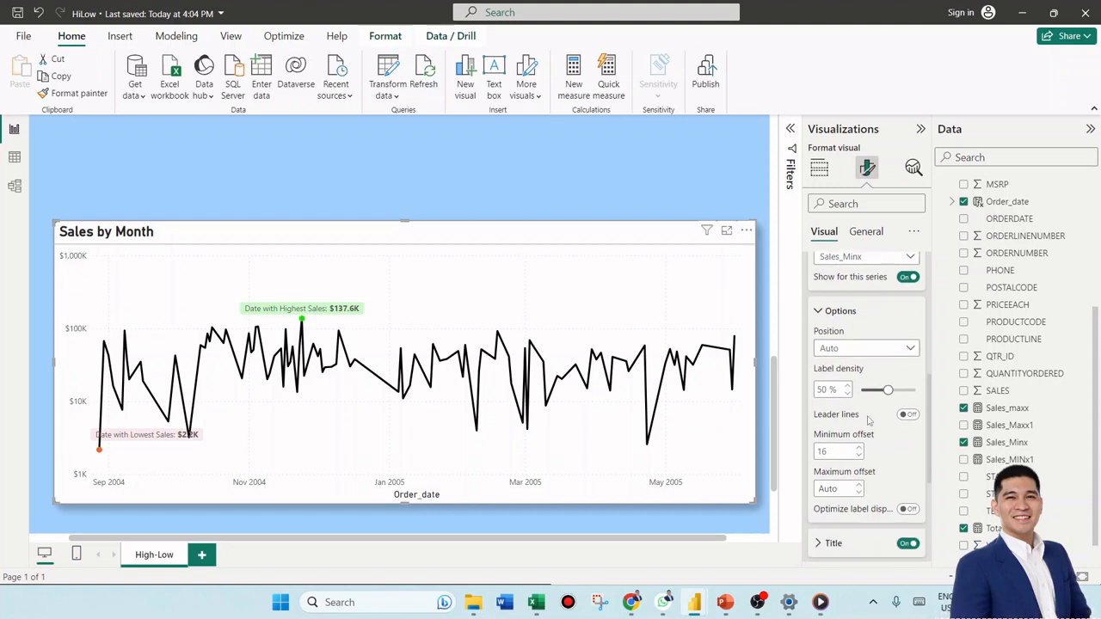
click(846, 352)
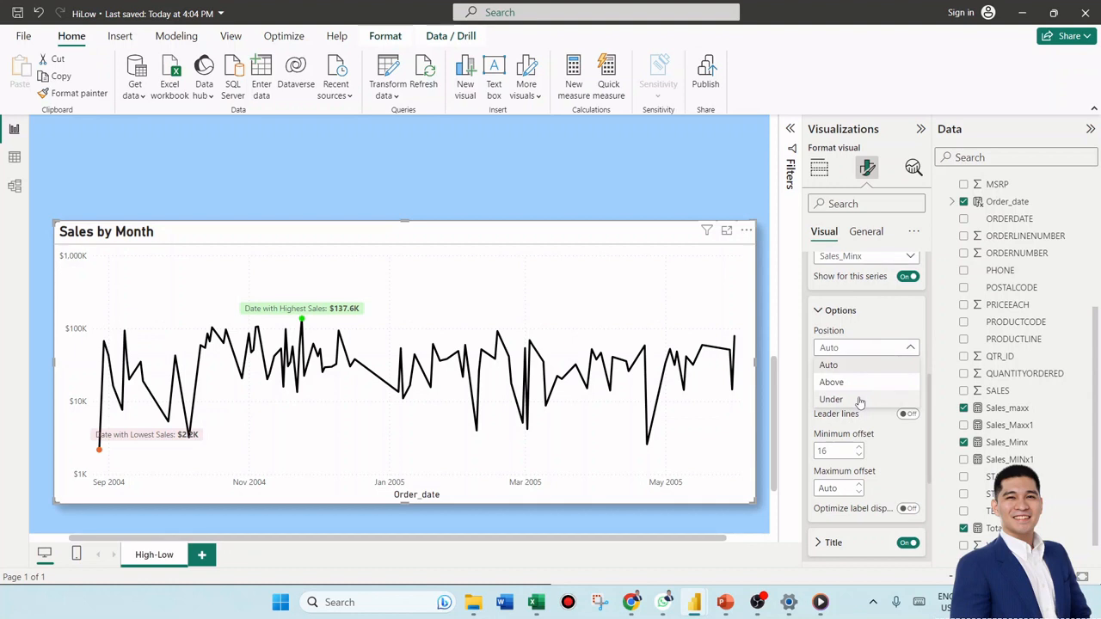
click(830, 399)
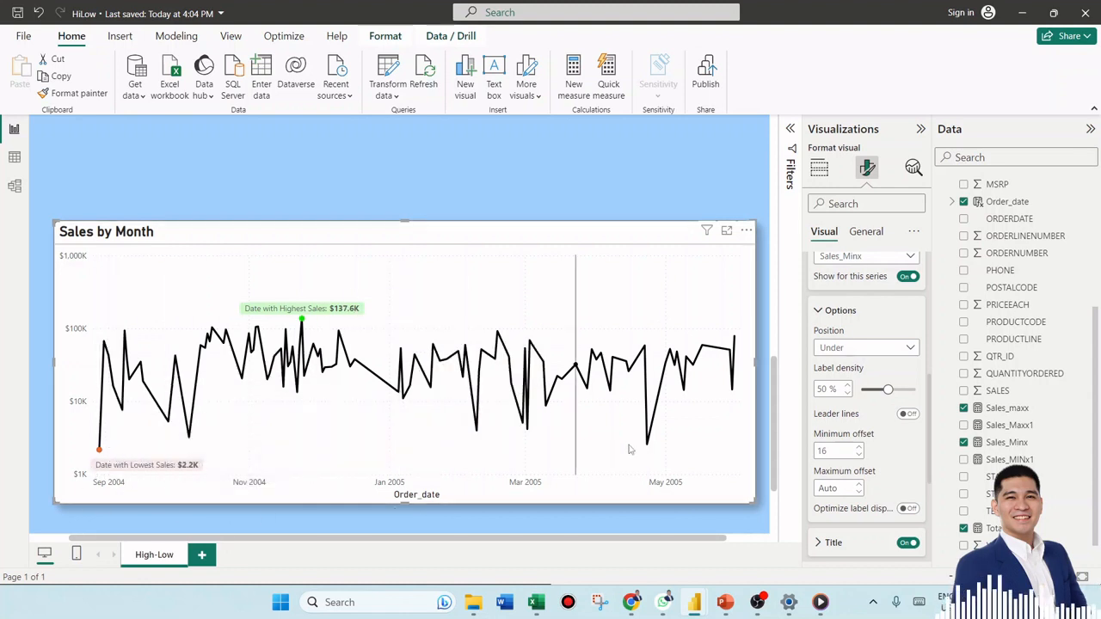
Step: Try a smaller minimum offset of 9 for the Sales_Minx data label
click(862, 460)
click(861, 460)
click(861, 460)
click(862, 460)
click(861, 460)
click(861, 460)
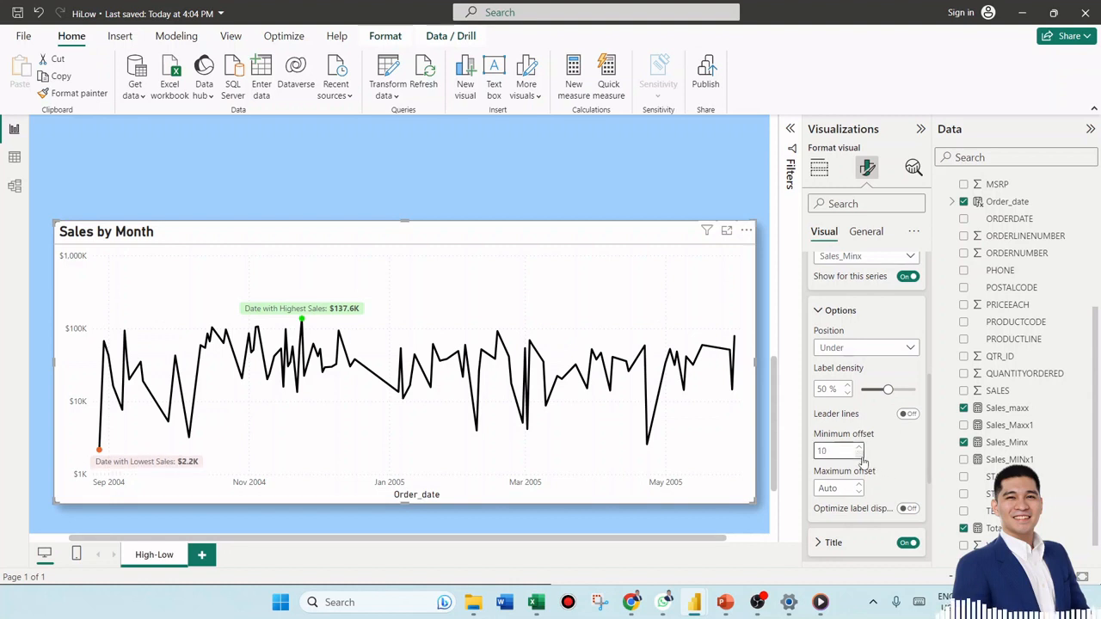
click(861, 460)
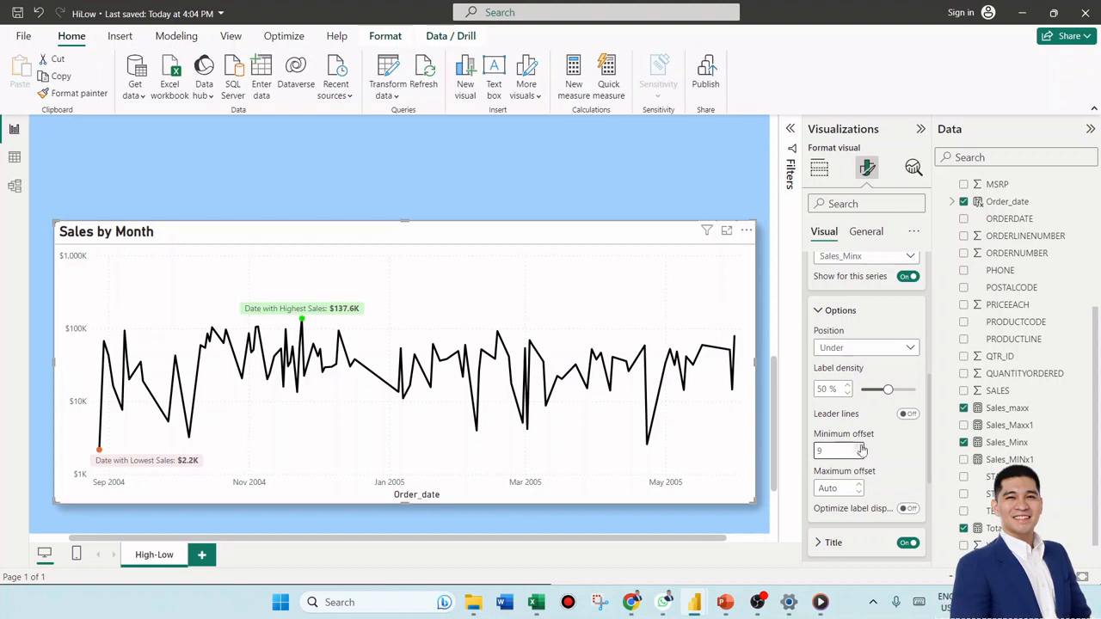
Step: Set the minimum offset of the Sales_Minx data label to 16 and deselect the chart
click(861, 448)
click(861, 448)
click(861, 448)
click(862, 448)
click(861, 448)
click(862, 448)
click(862, 448)
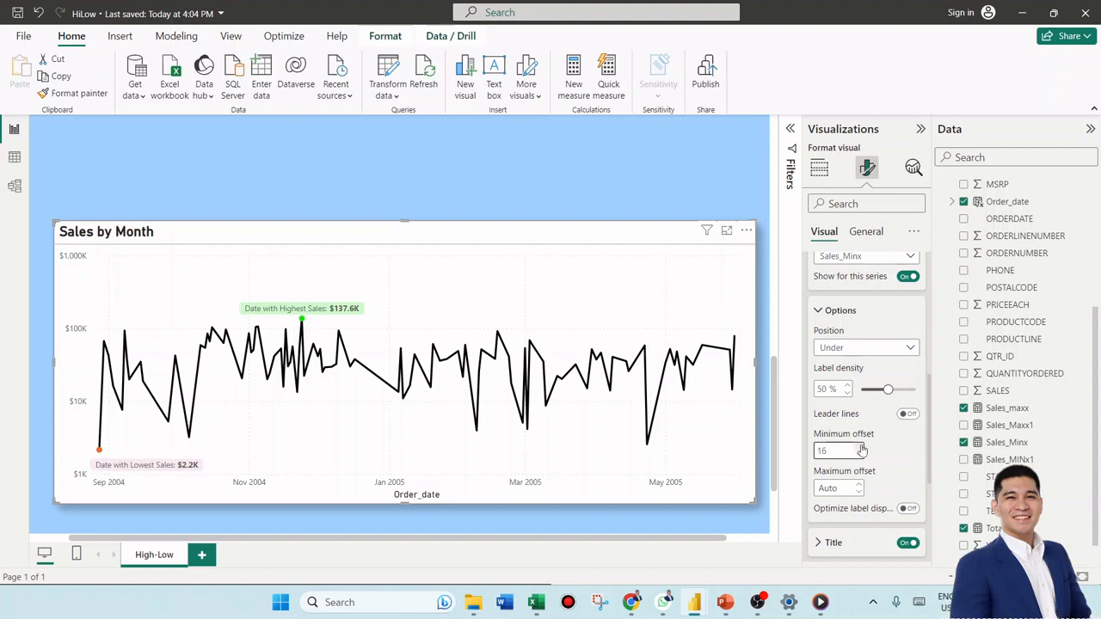
click(774, 484)
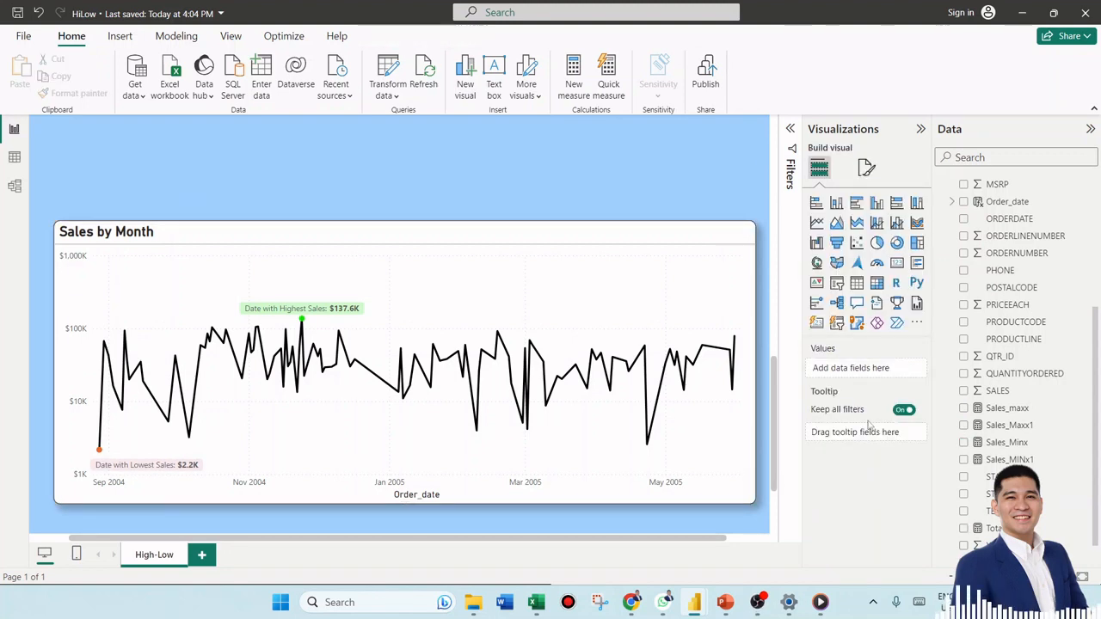